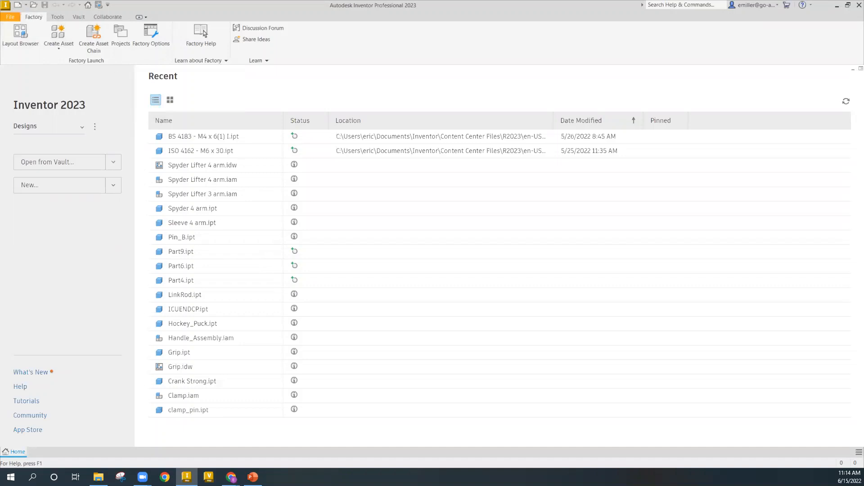
Create a new assembly and begin saving it into a new folder named Wheel Barrow inside the Designs folder.
double_click(381, 208)
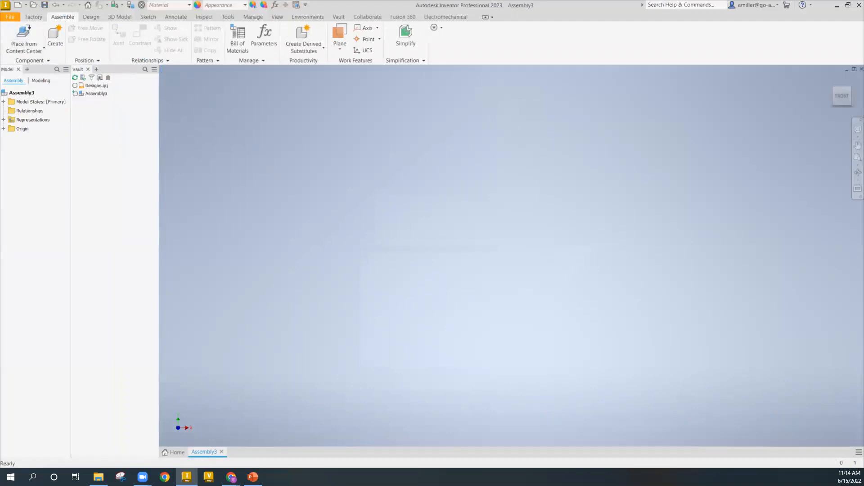
key(ctrl+s)
key(BackSpace)
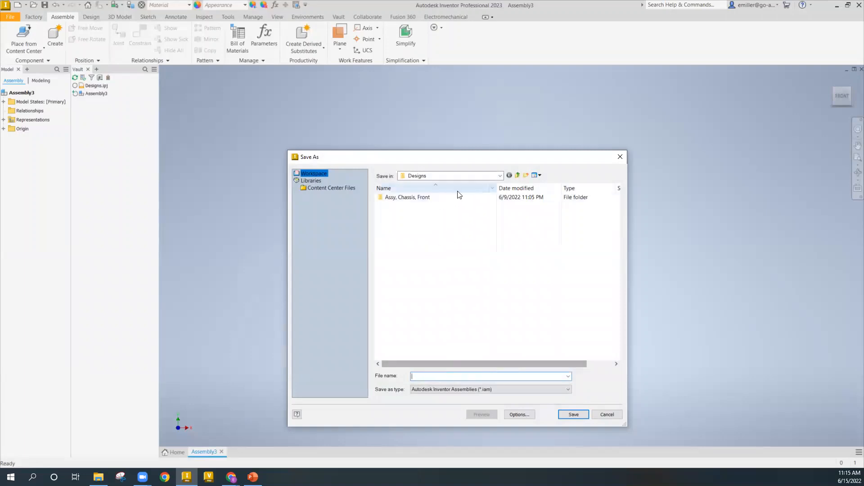
click(466, 178)
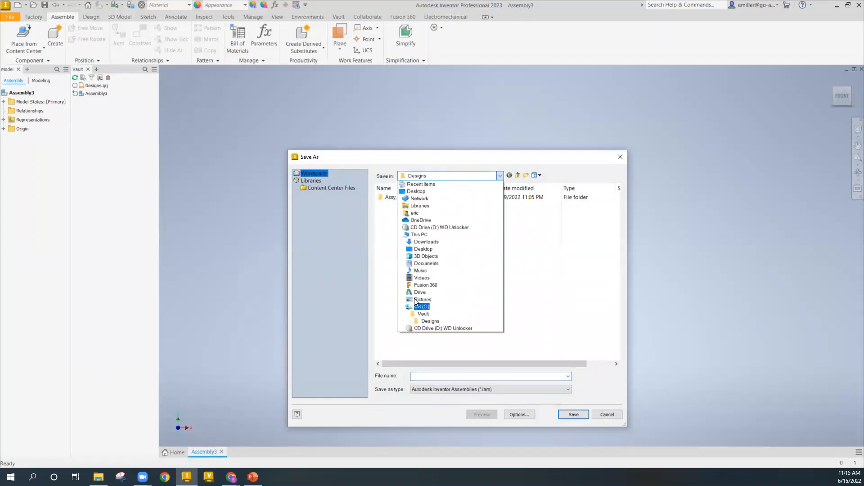
click(429, 321)
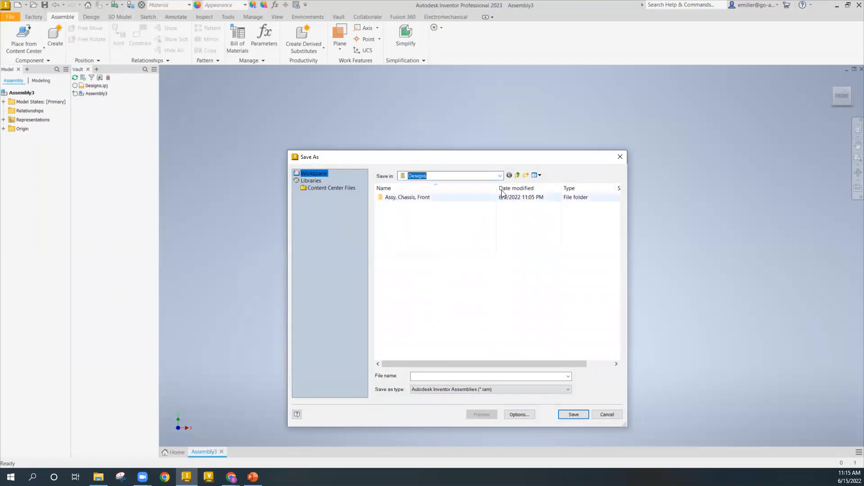
click(527, 175)
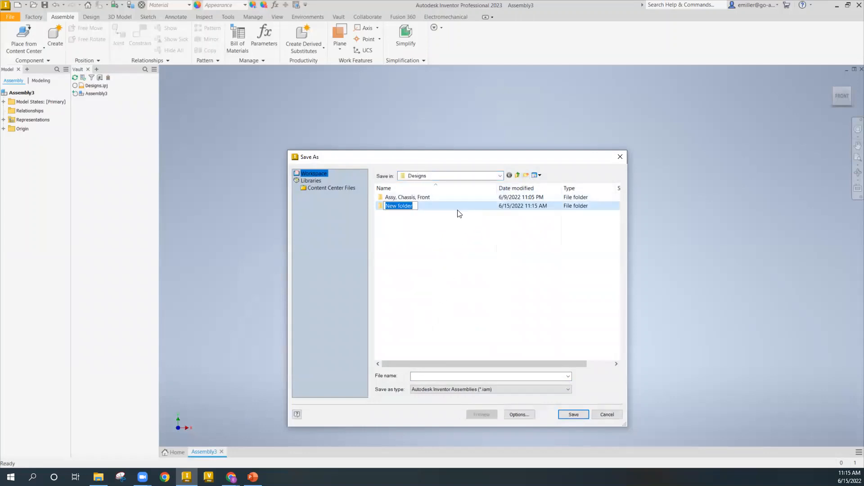
text(Wheel Barrow)
key(Return)
double_click(444, 210)
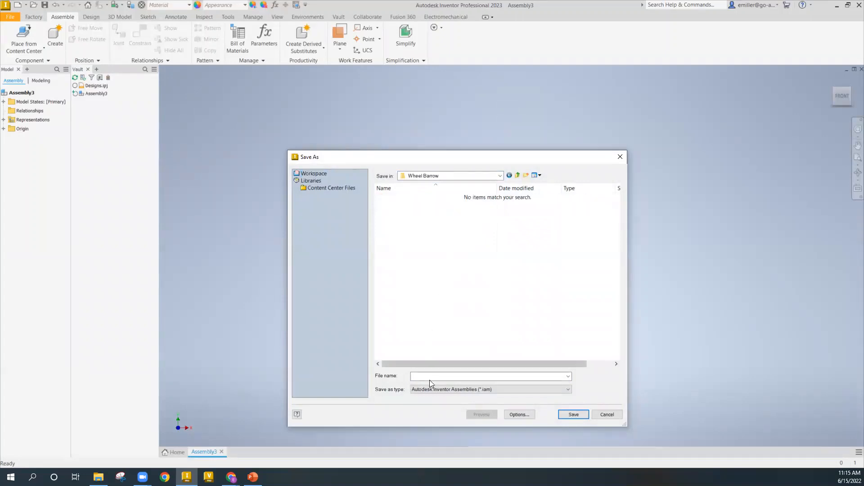
Save the assembly as wheel_barrow_2000 in the Wheel Barrow folder.
text(wheel_barrow)
text(_2000)
click(573, 414)
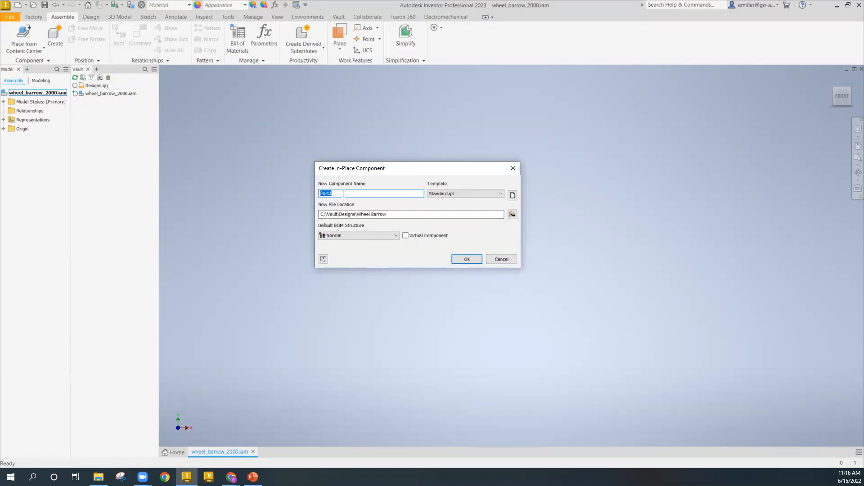
Create an in-place part named wheel_barrow_skel from the Standard.ipt template with the Normal BOM structure.
text(wheel_barrow_se)
key(BackSpace)
text(kel)
click(495, 195)
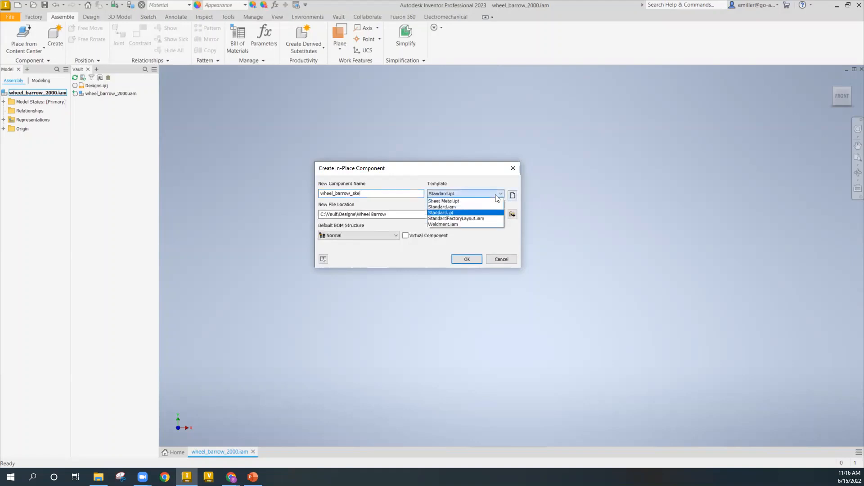
click(457, 213)
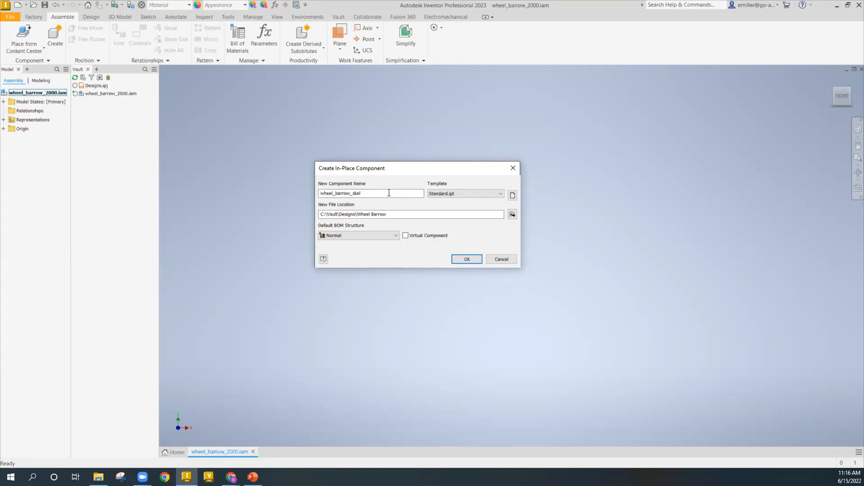
click(385, 235)
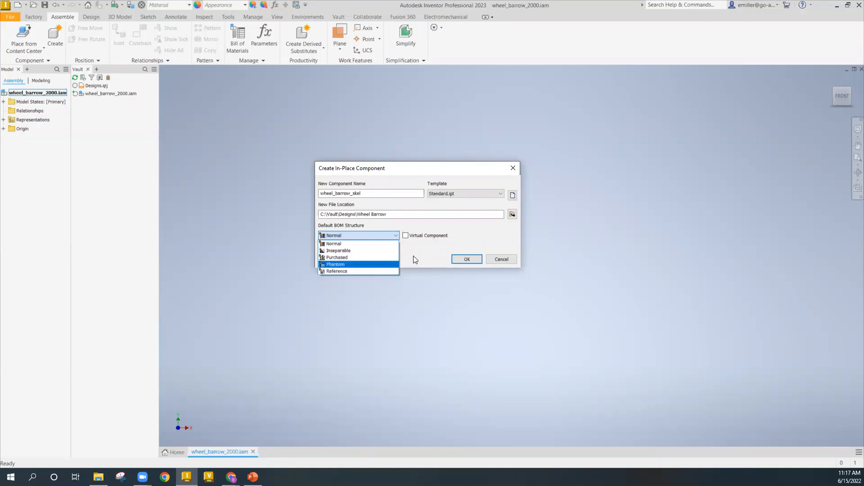
click(365, 237)
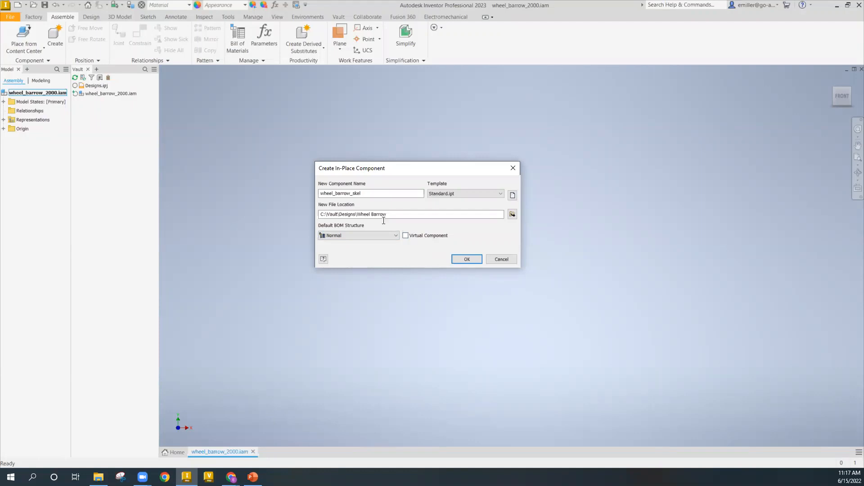
click(467, 259)
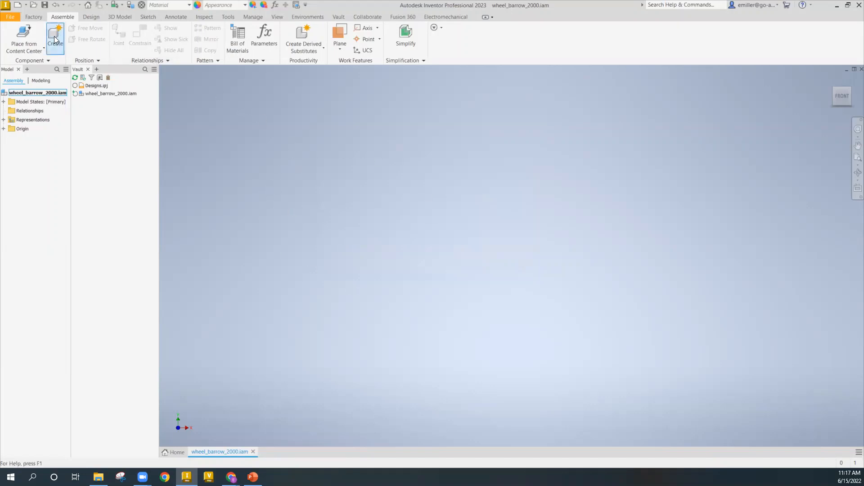
right_click(346, 220)
key(Escape)
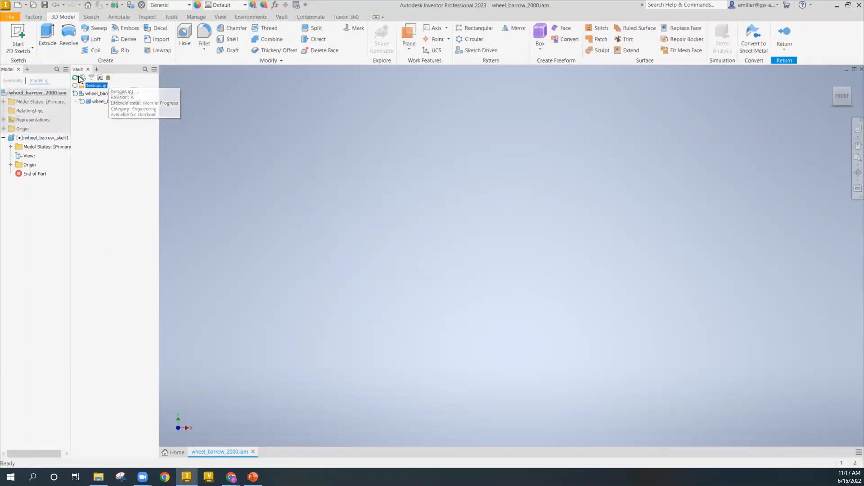
Leave the skeleton part and return to editing the wheel_barrow_2000 assembly.
right_click(31, 139)
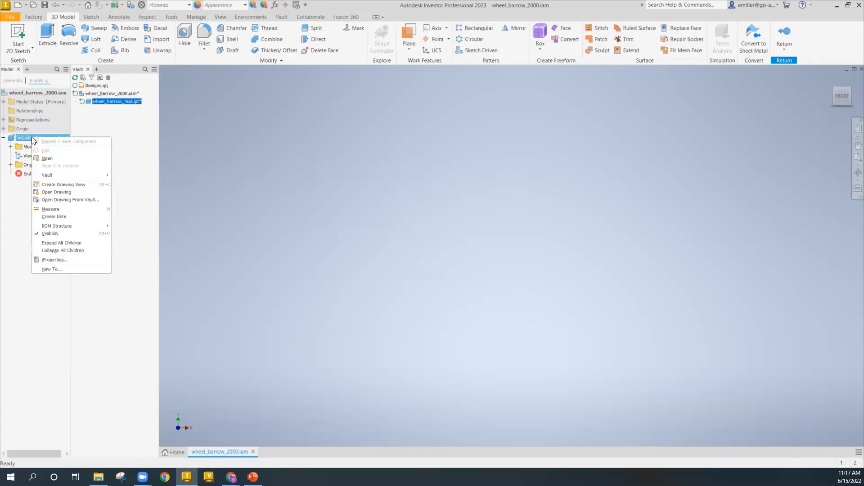
click(163, 182)
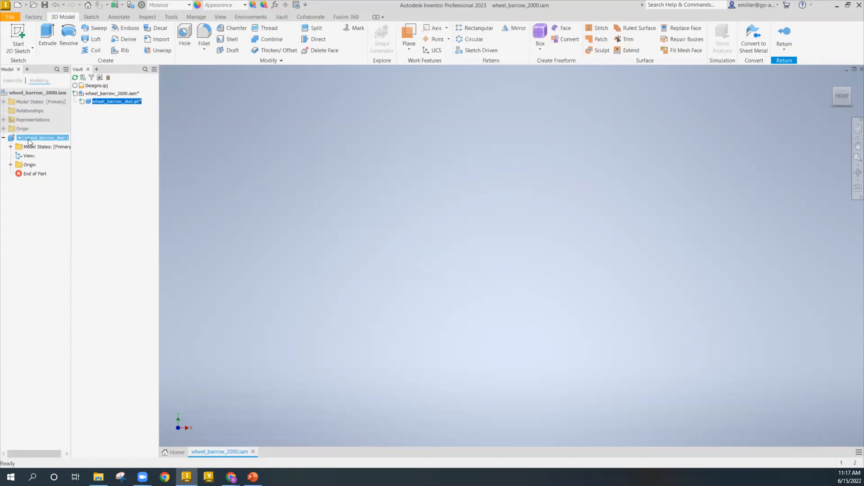
click(23, 93)
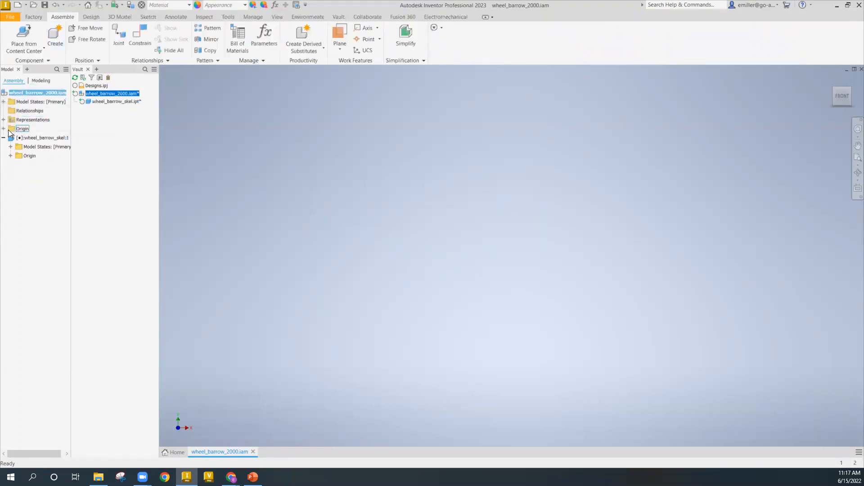
click(4, 129)
click(4, 128)
Apply Ground and Root to the wheel_barrow_skel part, grounding it at the origin and creating origin flush constraints.
click(322, 48)
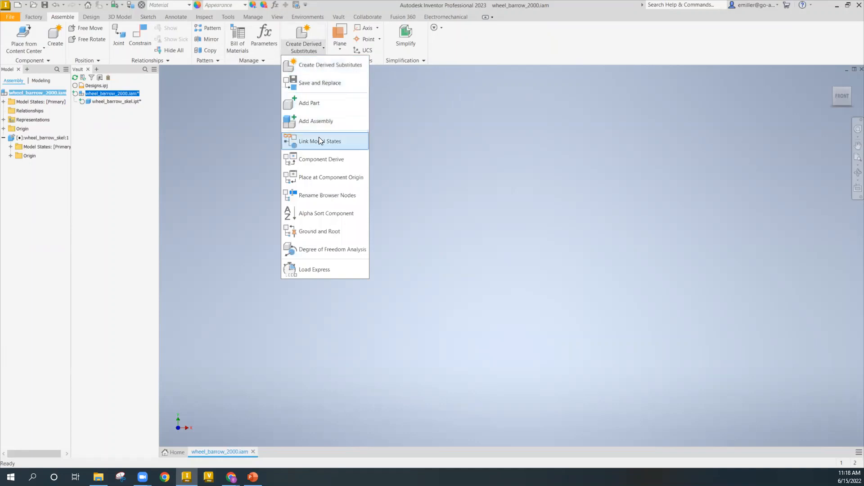
click(305, 231)
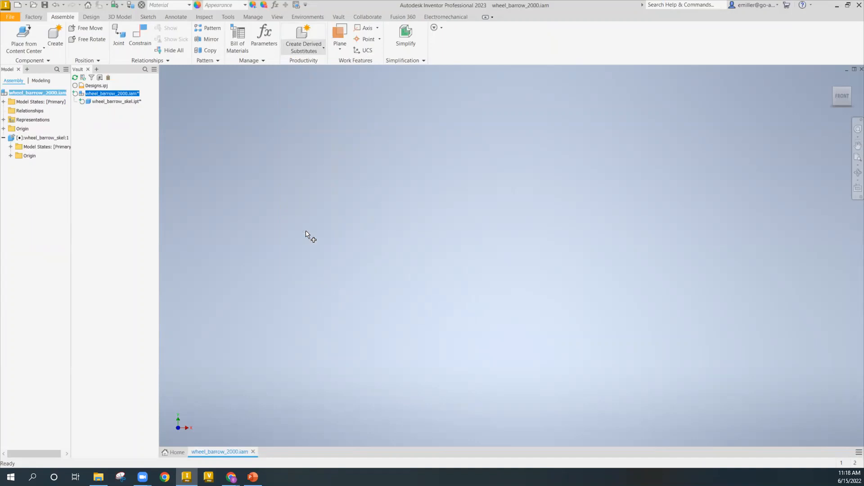
click(31, 138)
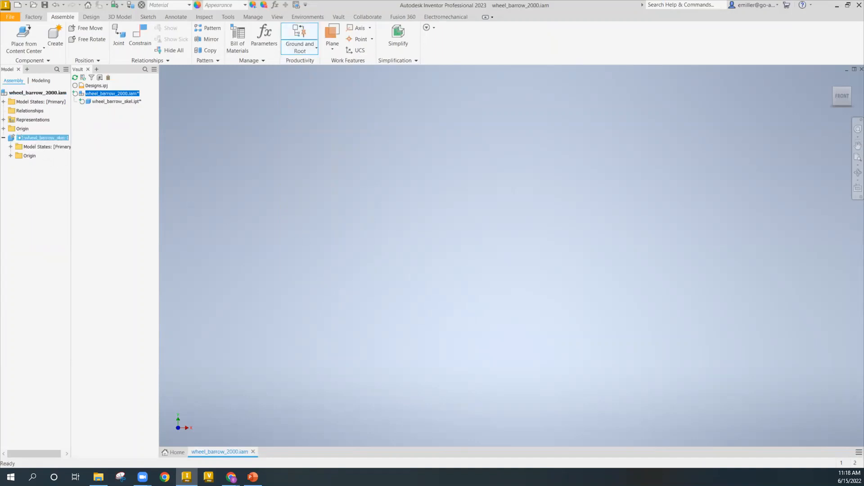
click(299, 34)
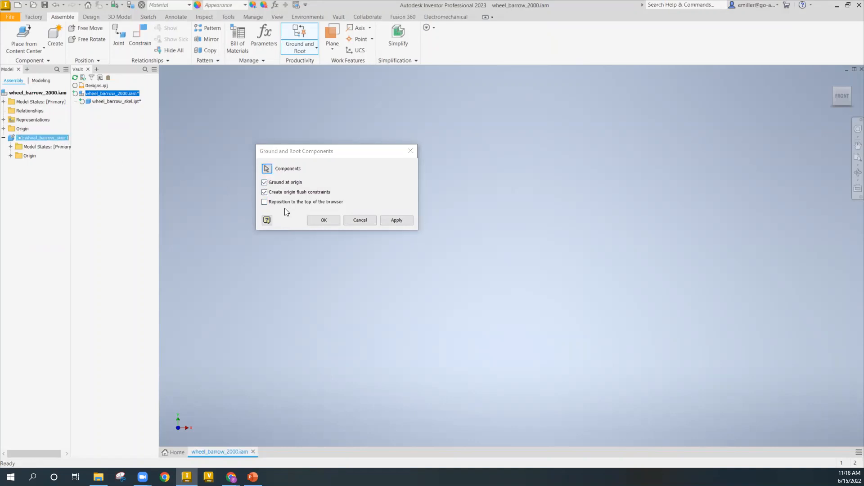
click(388, 222)
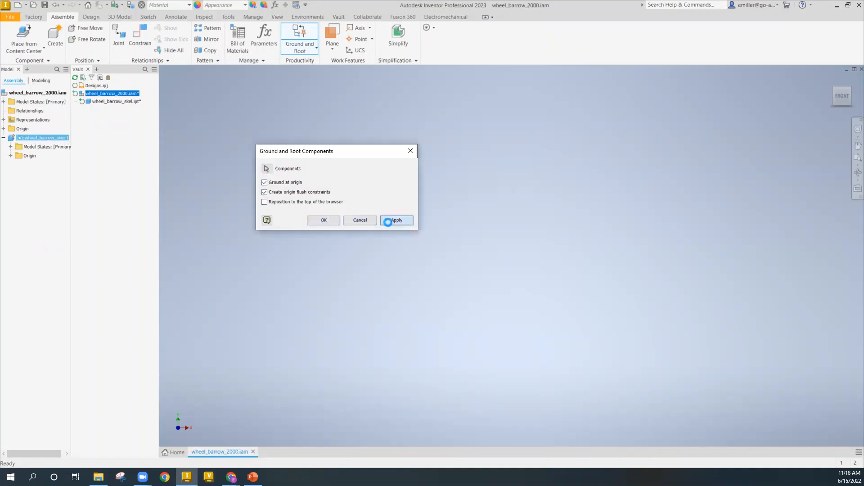
click(351, 219)
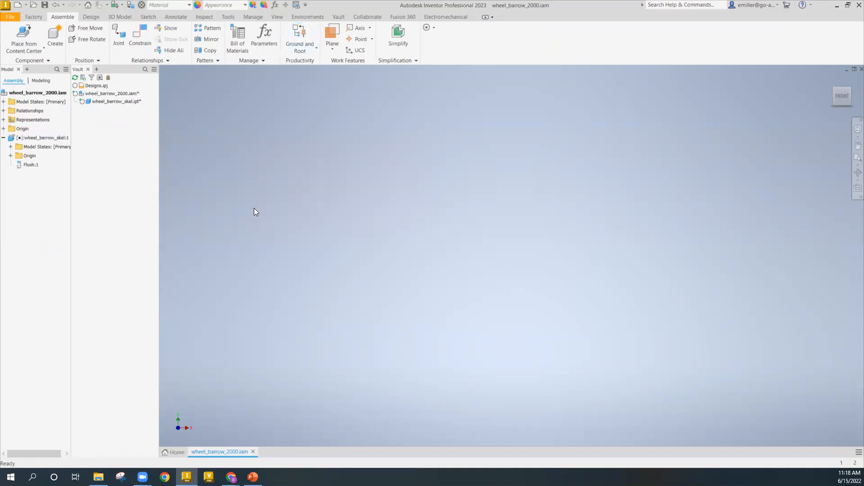
Compare the skeleton part's YZ origin plane with the assembly's YZ origin plane.
click(10, 156)
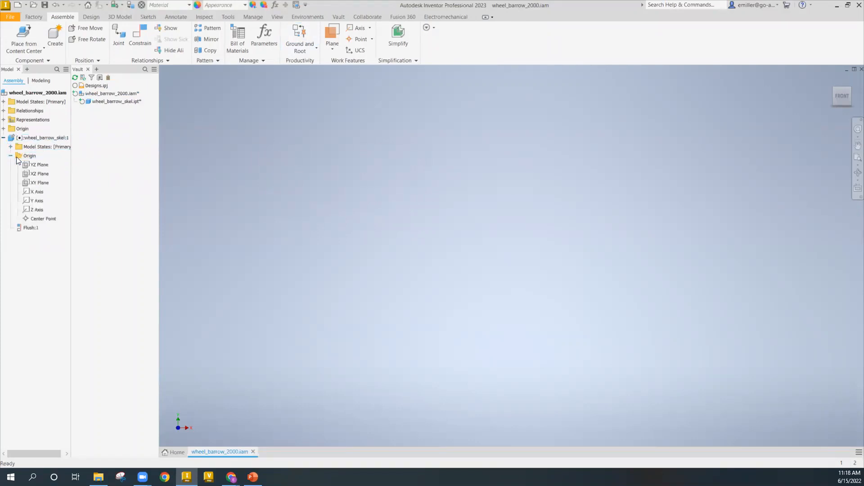
click(40, 169)
click(40, 167)
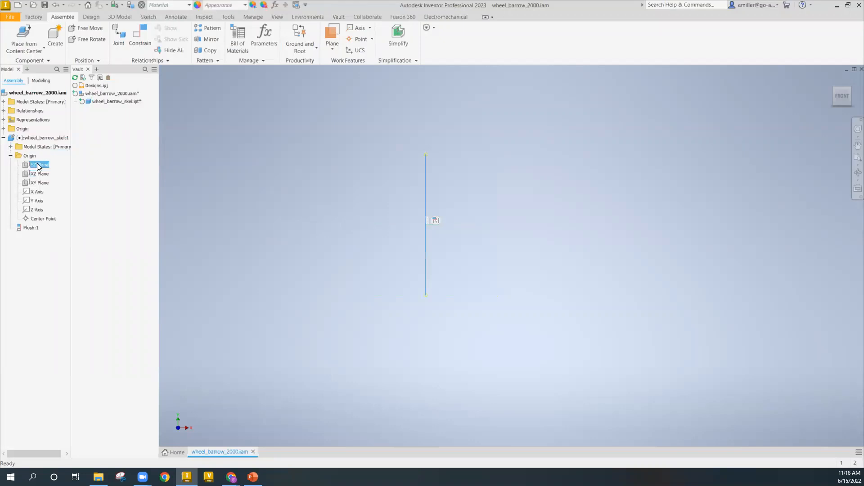
click(4, 128)
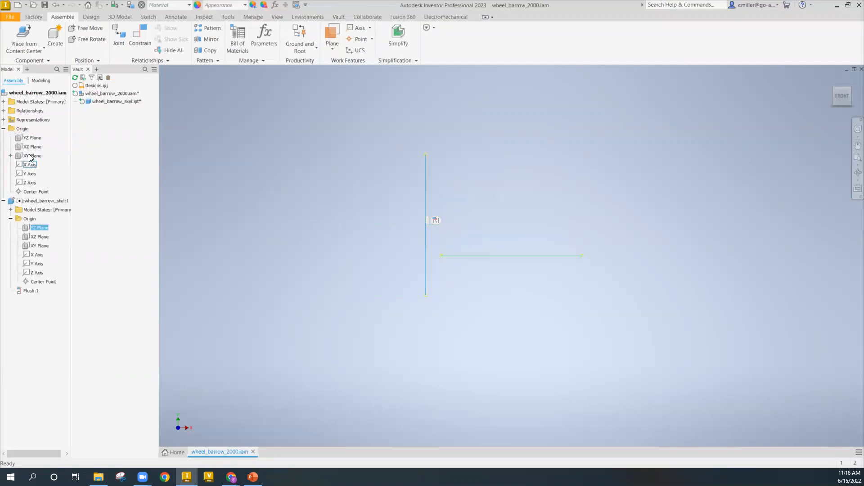
click(29, 139)
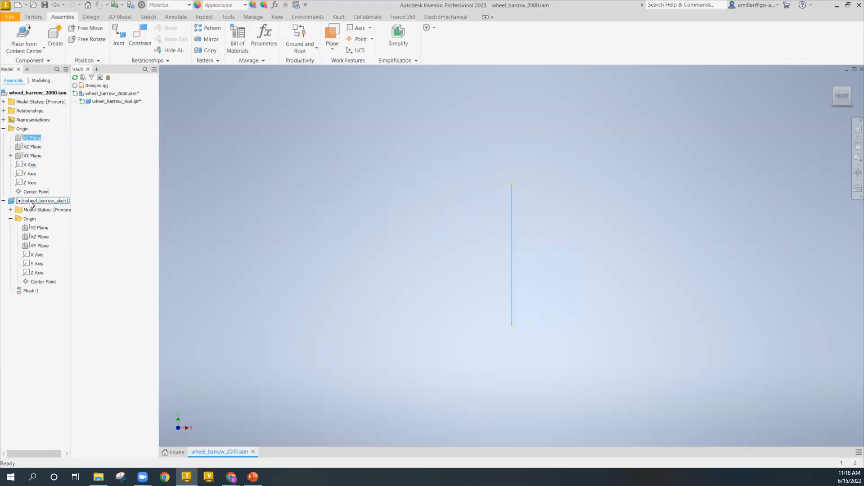
Undo the Ground and Root operation on the skeleton part.
click(316, 48)
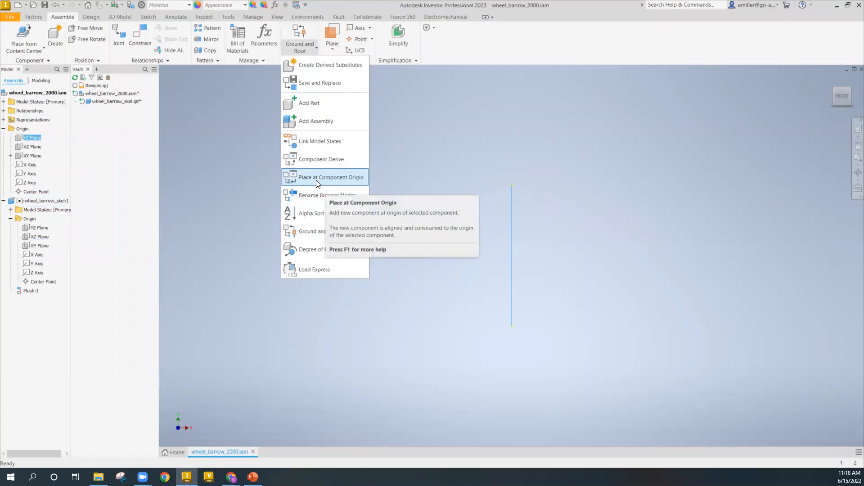
click(216, 174)
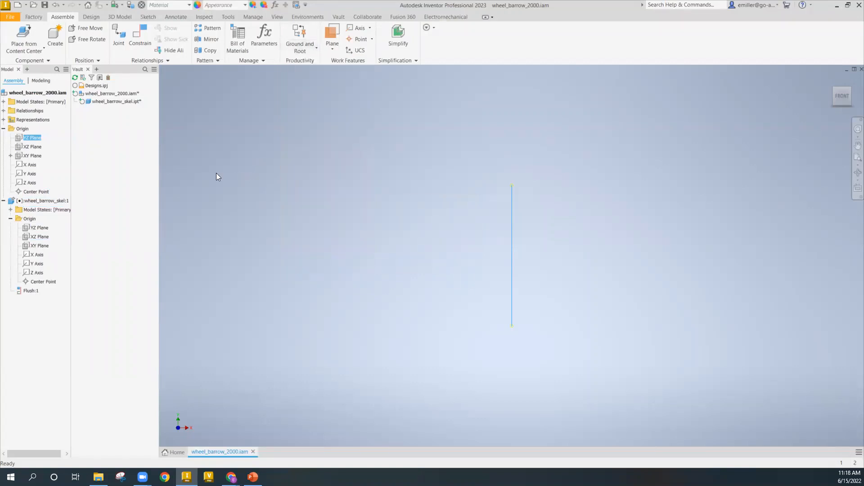
click(54, 6)
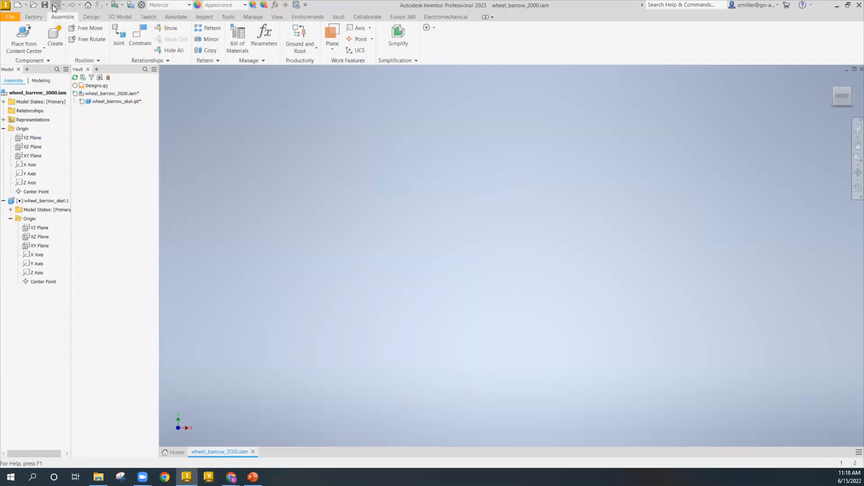
double_click(28, 201)
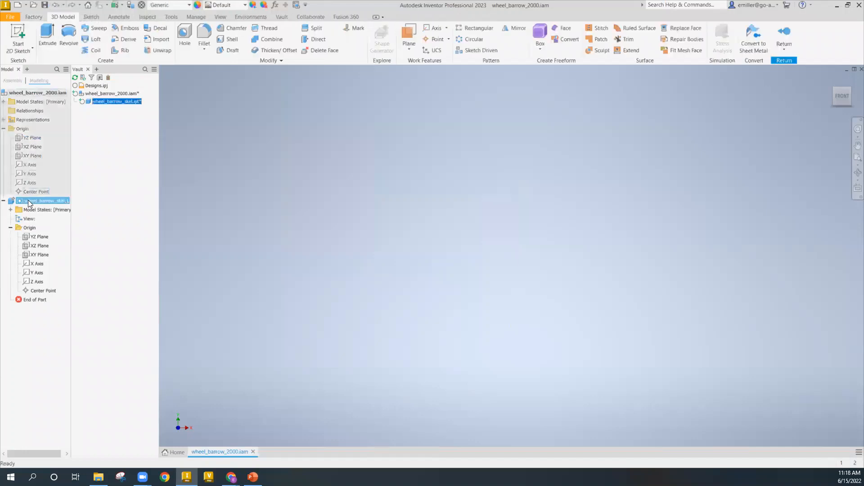
double_click(30, 92)
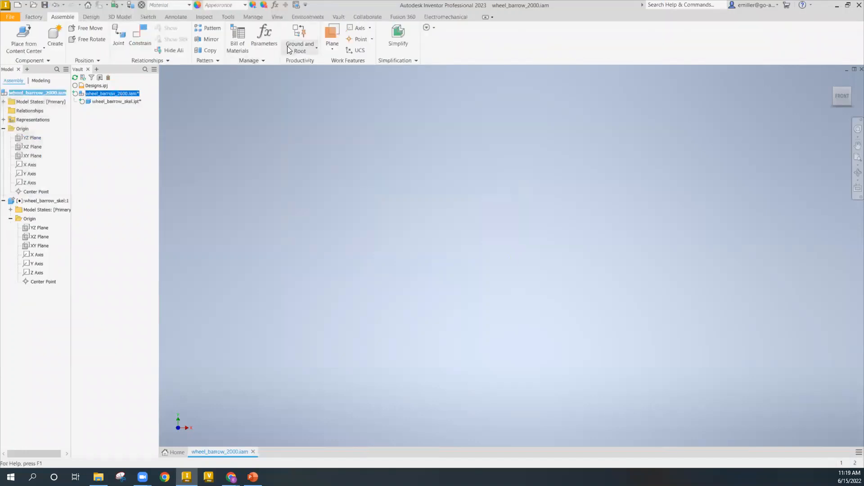
click(317, 47)
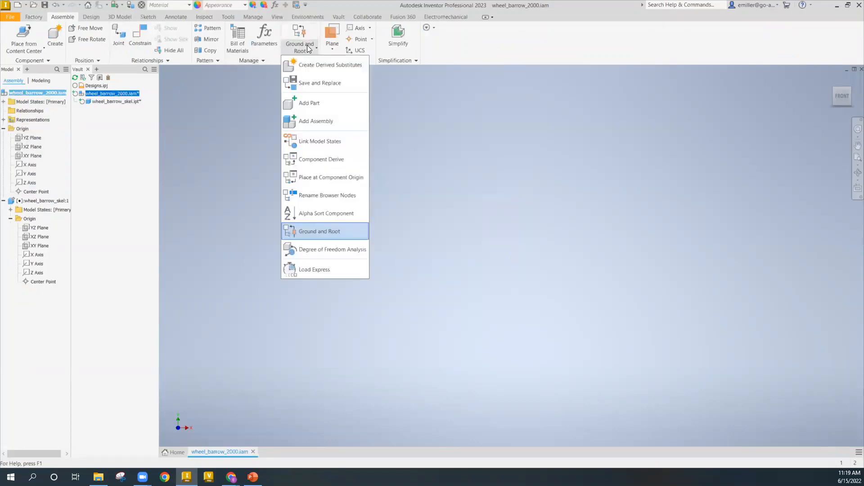
click(317, 177)
click(35, 201)
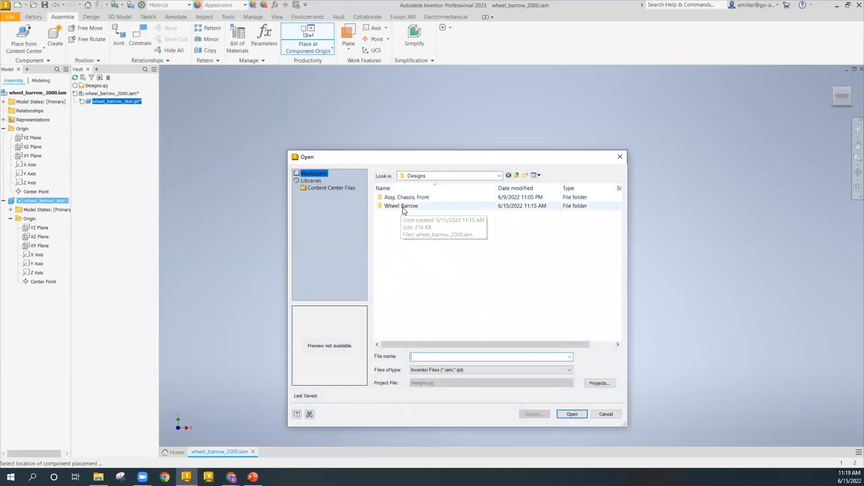
click(606, 414)
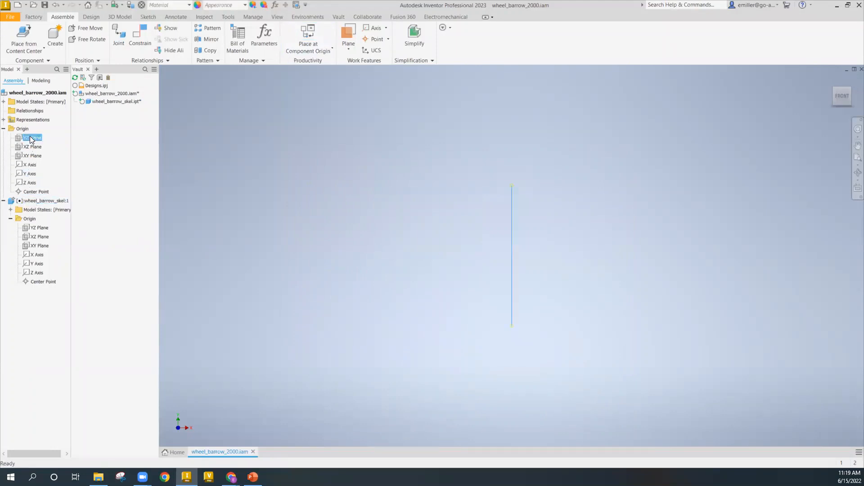
Apply Ground and Root to the wheel_barrow_skel part with Ground at origin and Create origin flush constraints enabled.
click(38, 228)
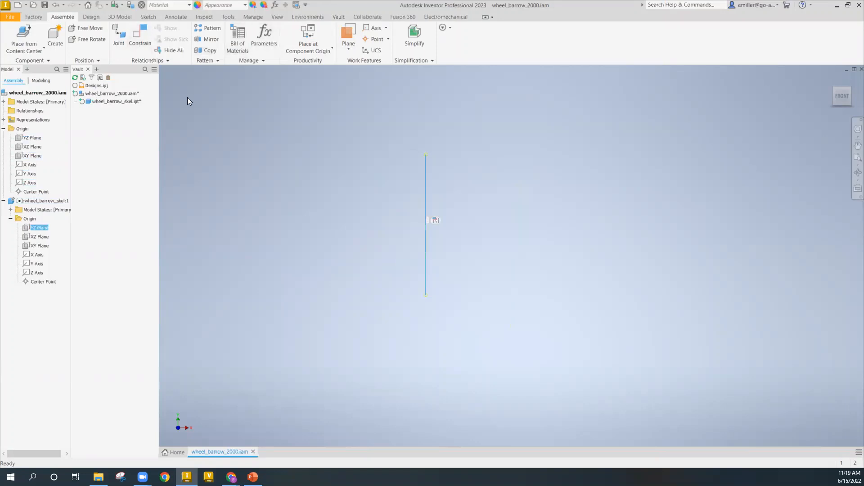
click(316, 51)
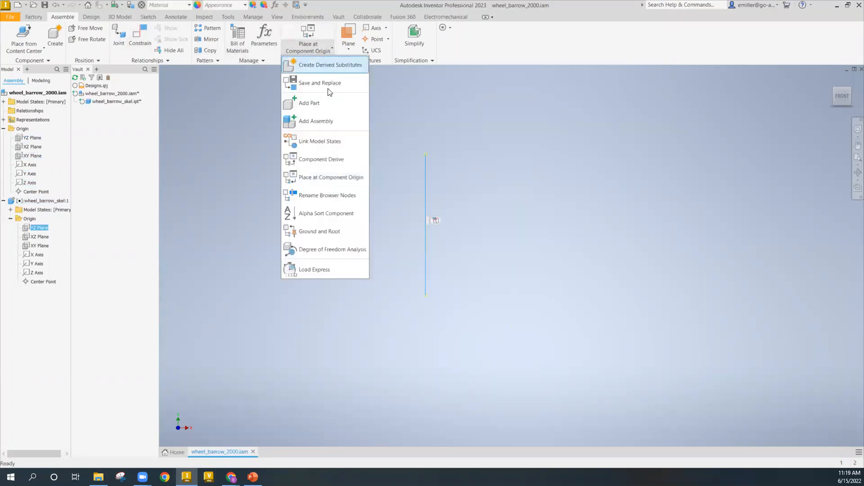
click(315, 231)
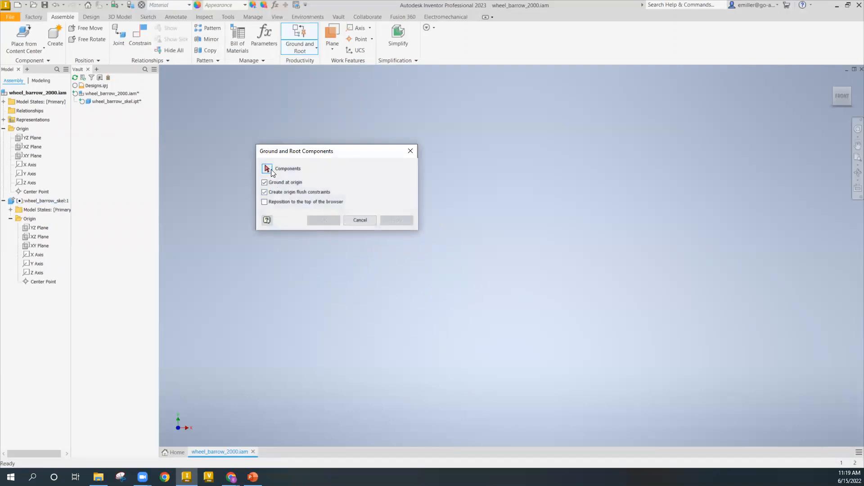
click(39, 201)
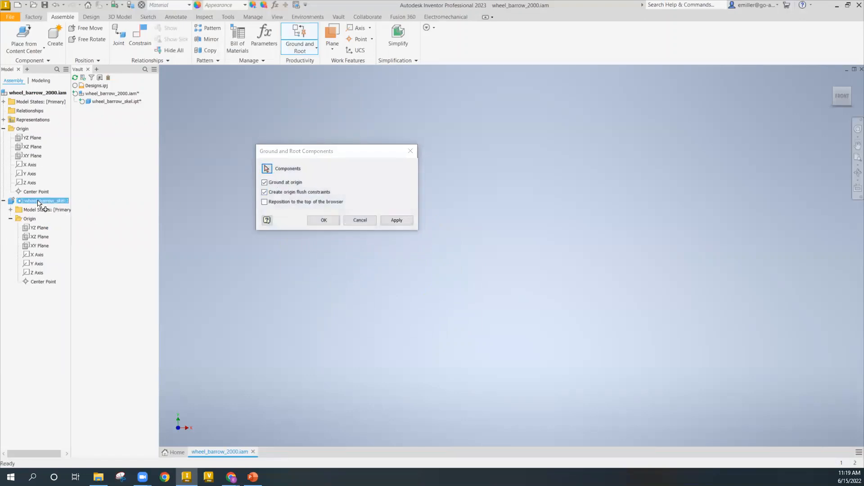
click(393, 220)
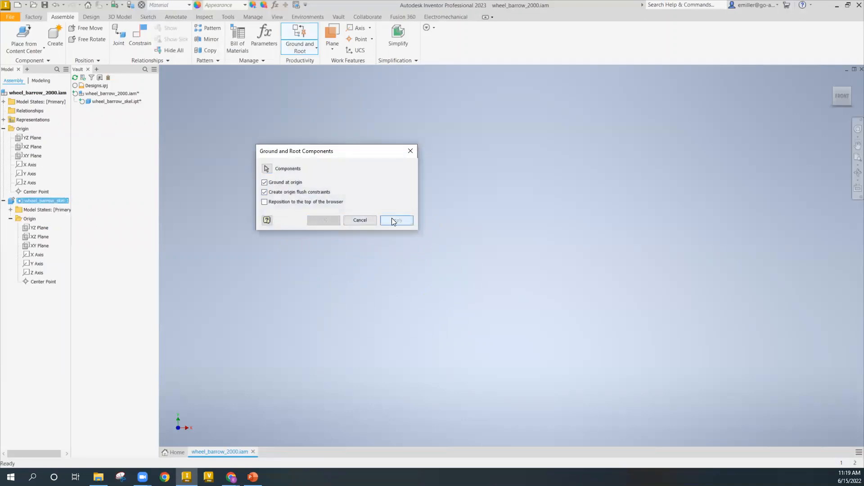
click(366, 220)
Compare the skeleton part's YZ origin plane with the assembly's YZ origin plane.
click(32, 228)
click(27, 138)
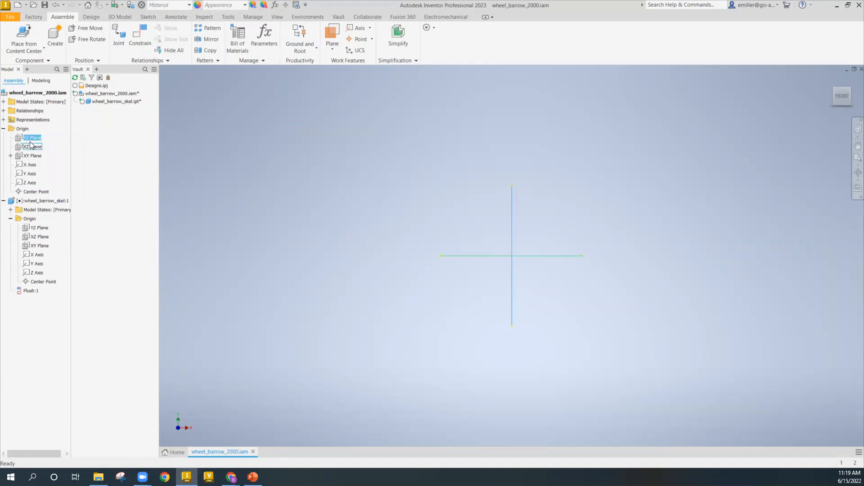
click(30, 201)
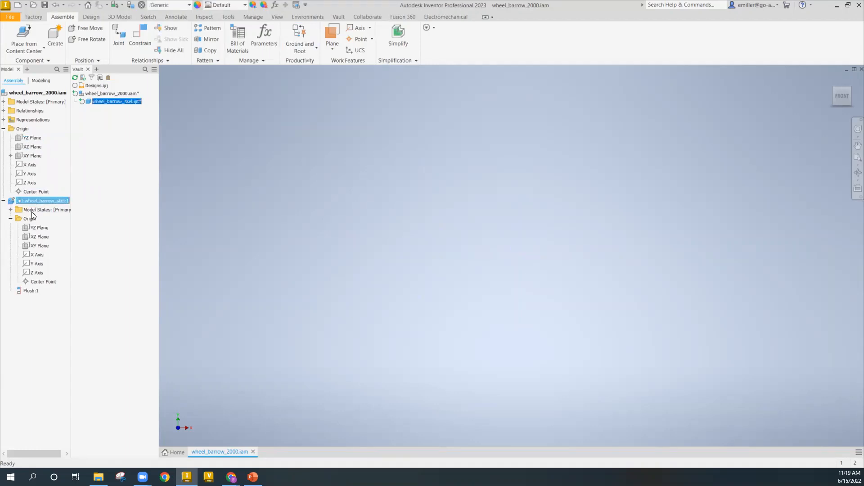
click(197, 194)
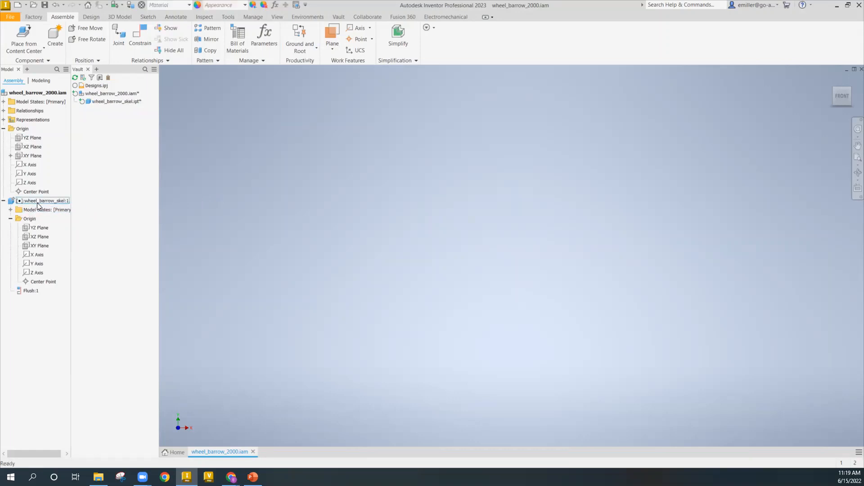
Turn off the Grounded setting on the wheel_barrow_skel part.
click(313, 48)
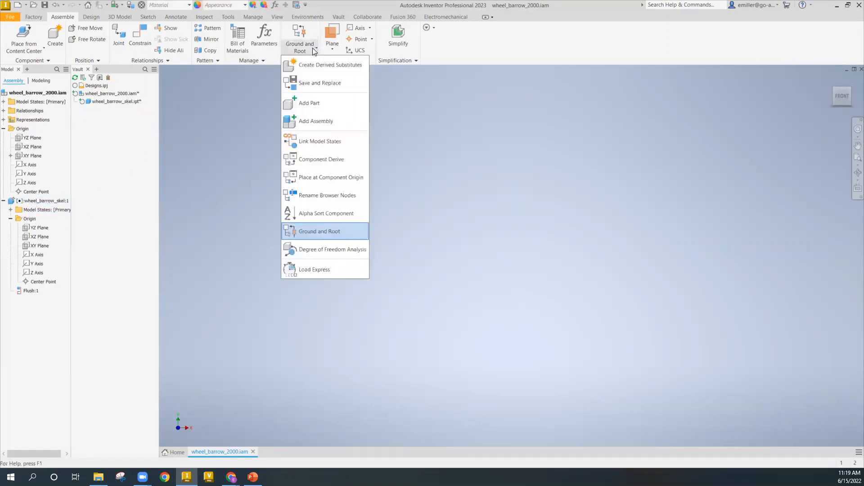
click(313, 232)
click(20, 205)
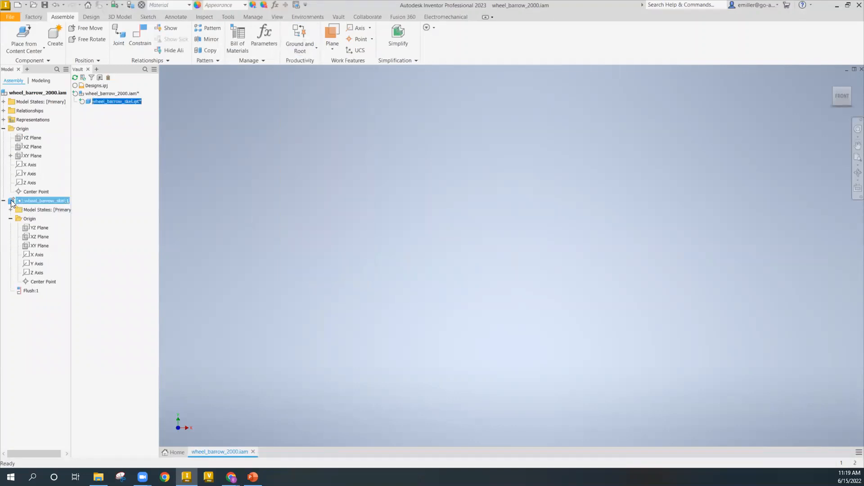
right_click(12, 202)
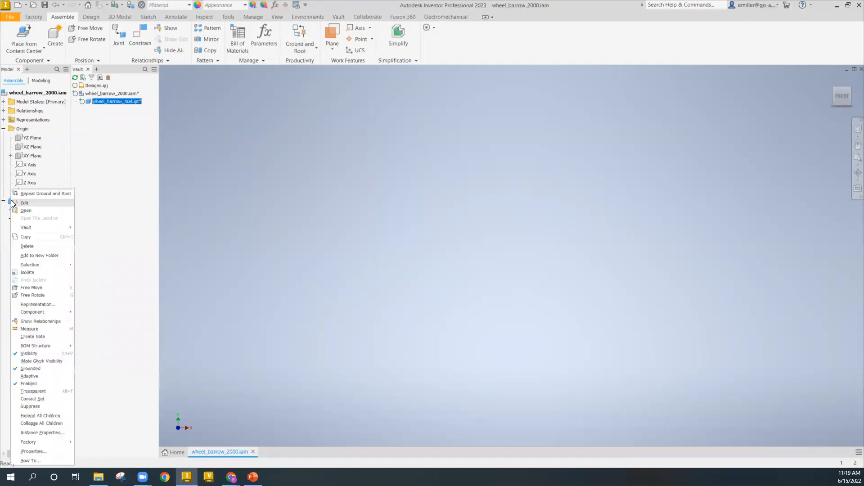
click(38, 367)
click(222, 243)
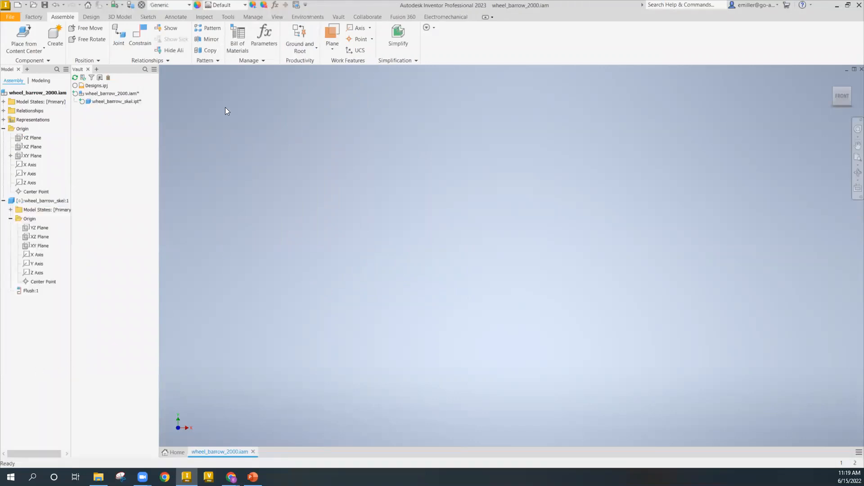
Reapply Ground and Root to the ungrounded wheel_barrow_skel part, grounding it at the origin and creating origin flush constraints.
click(299, 36)
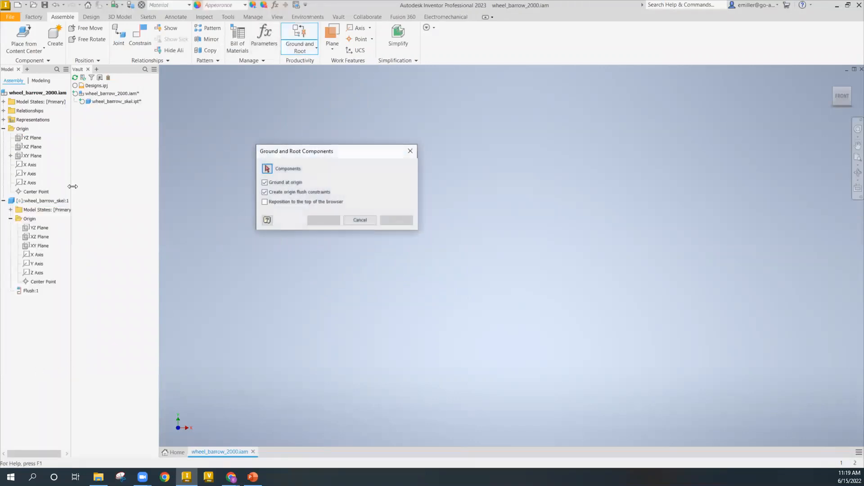
click(40, 202)
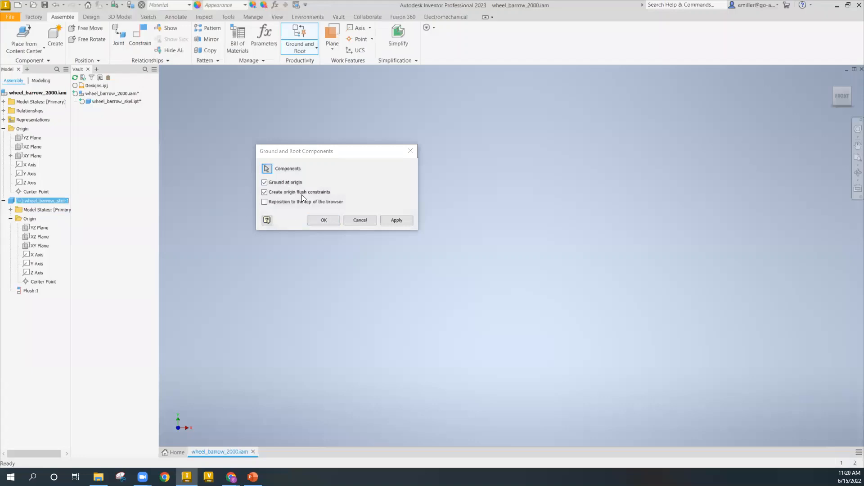
click(396, 221)
click(360, 220)
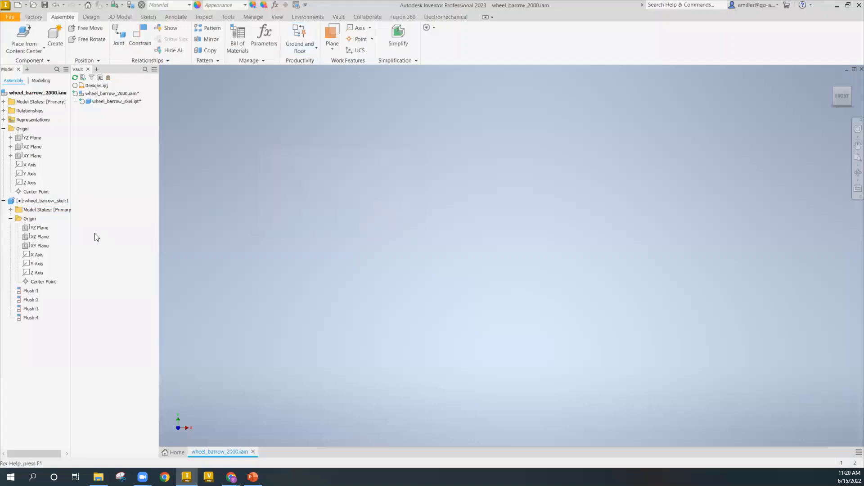
Check the skeleton part's YZ origin plane position and its Grounded setting.
click(35, 228)
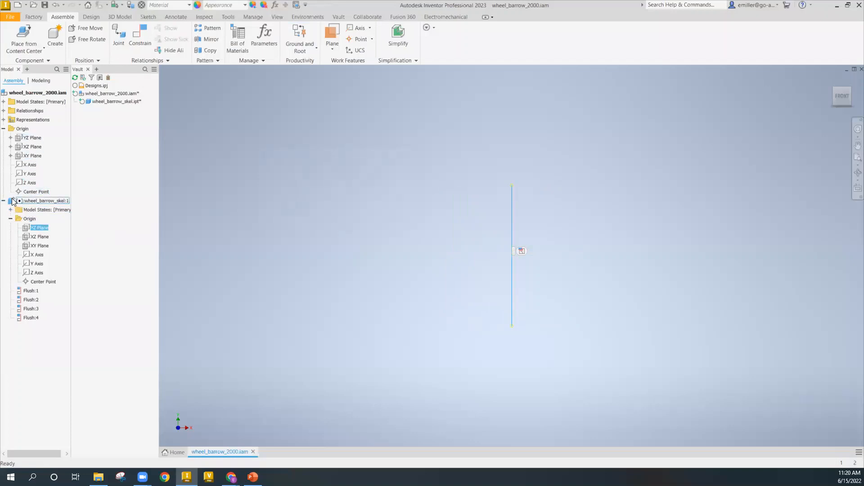
mouse_move(11, 203)
right_click(23, 203)
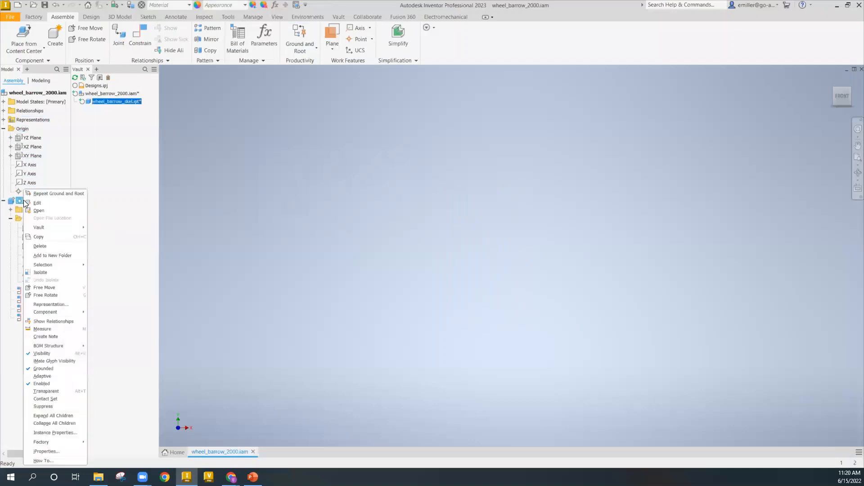
click(52, 369)
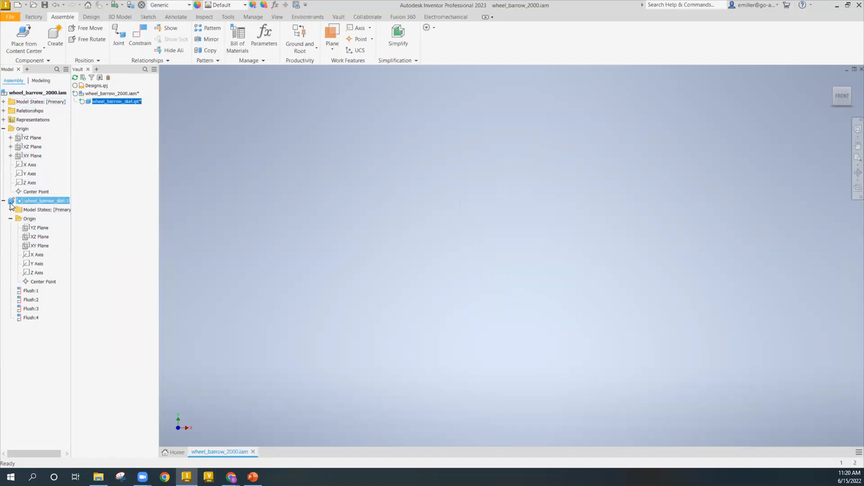
click(186, 152)
click(42, 201)
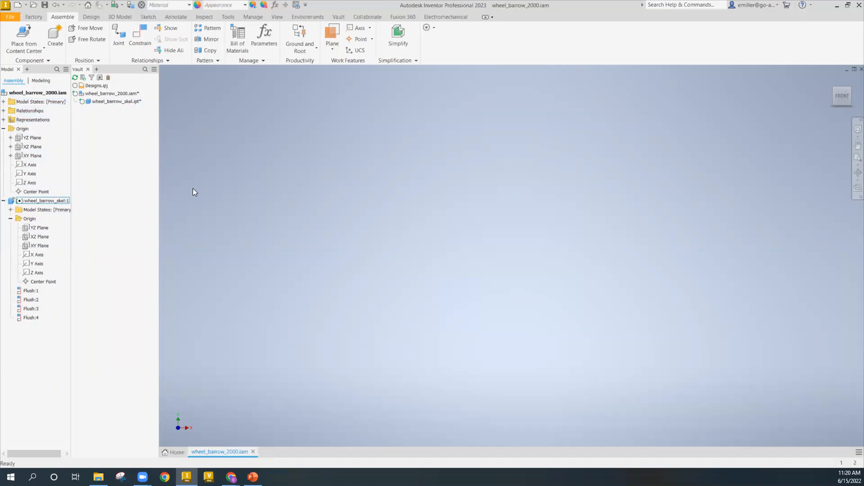
Create an in-place part named wheel from the Standard.ipt template and return to the wheel_barrow_2000 assembly.
click(55, 42)
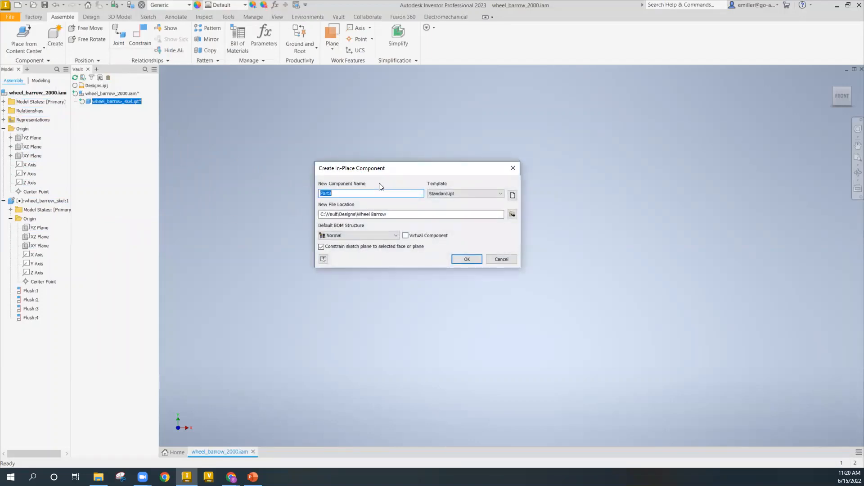
text(wheel)
click(467, 259)
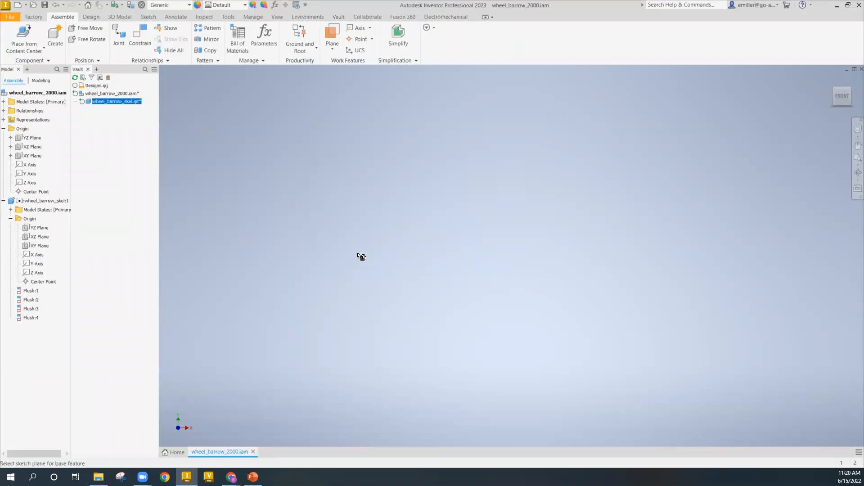
click(321, 232)
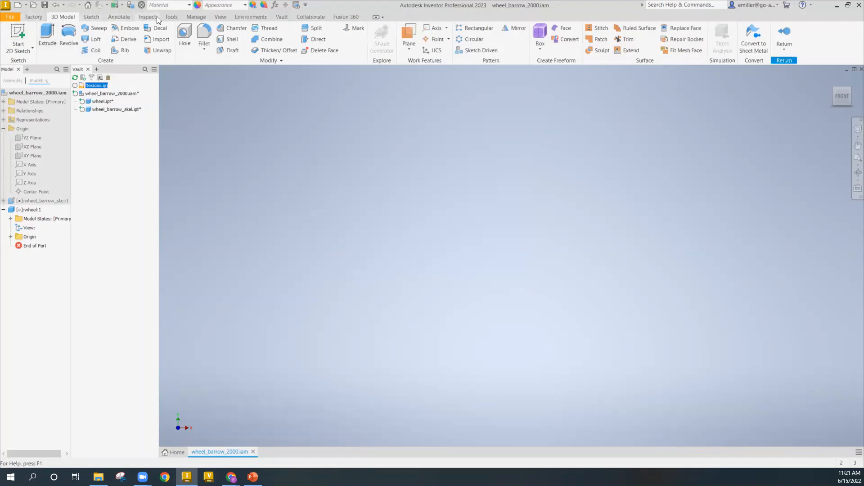
click(36, 93)
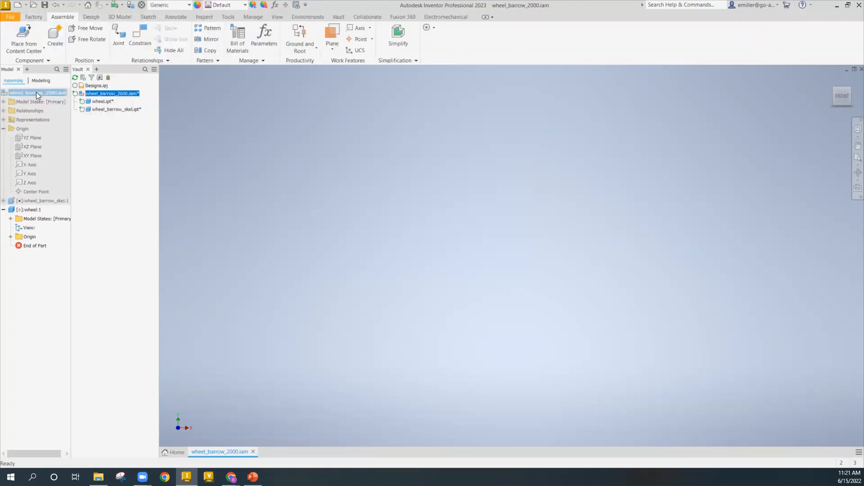
Create an in-place part named bucket from the Standard.ipt template and return to the wheel_barrow_2000 assembly.
click(282, 198)
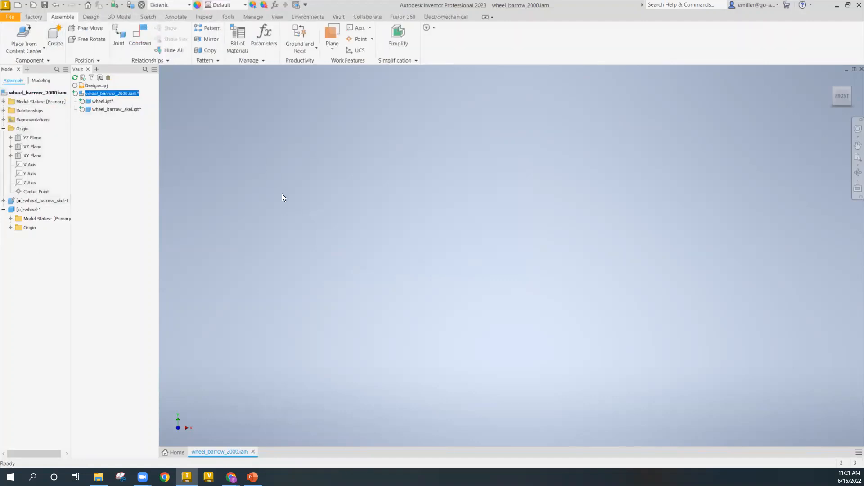
key(n)
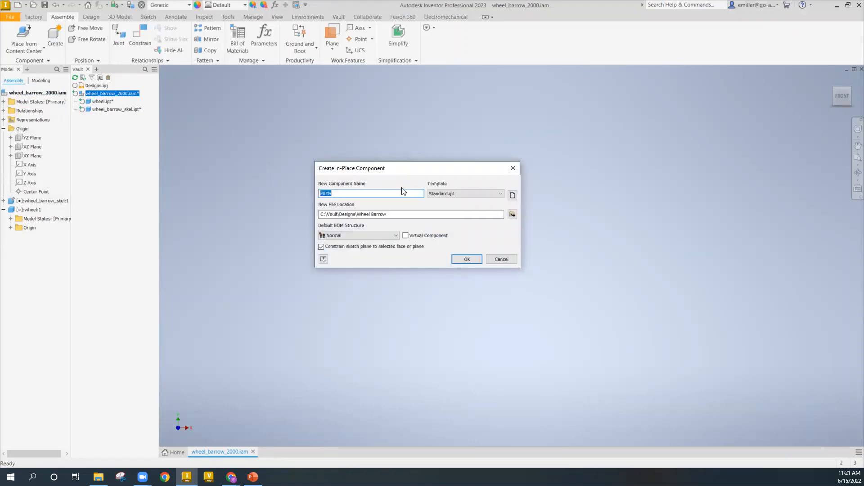
text(bucke)
click(466, 258)
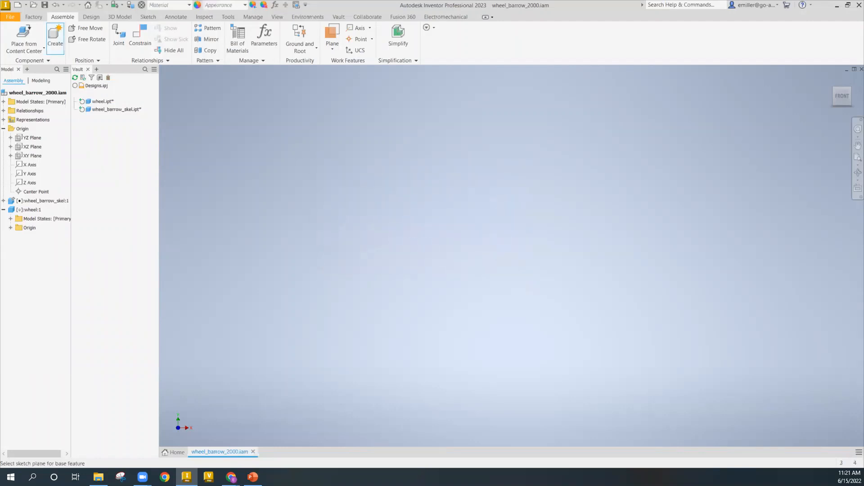
click(340, 217)
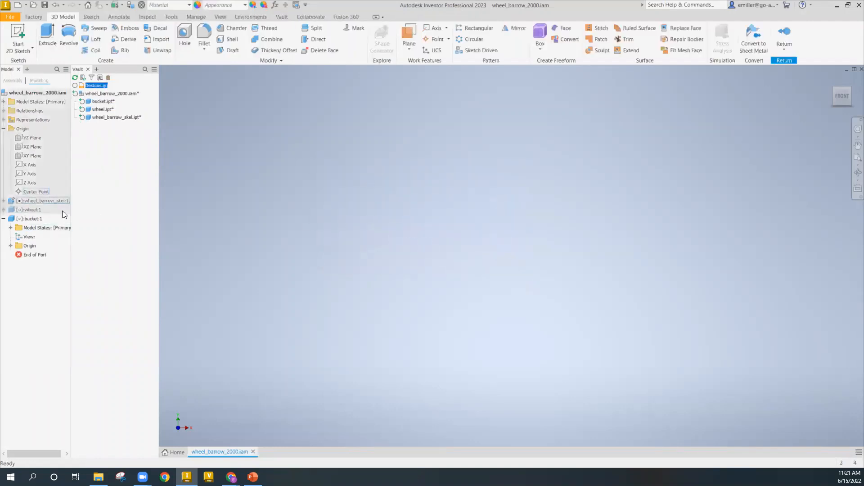
double_click(27, 92)
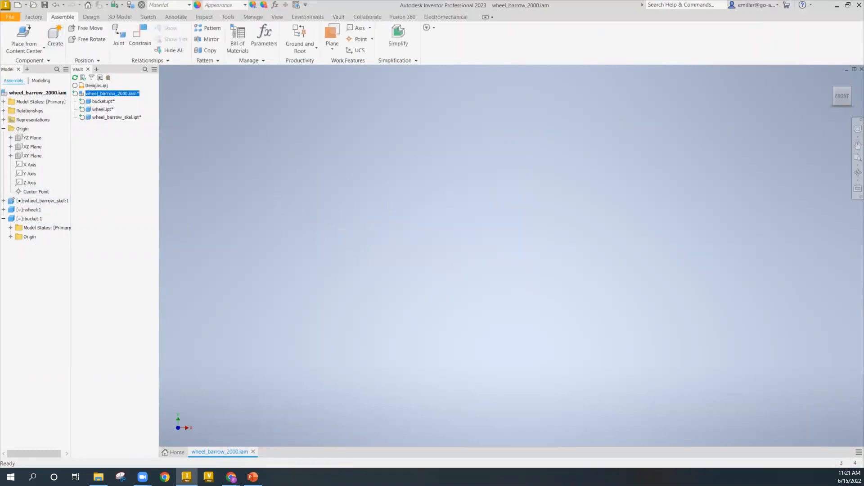
Create an in-place part named handles from the Standard.ipt template and return to the wheel_barrow_2000 assembly.
text(n)
text(hand)
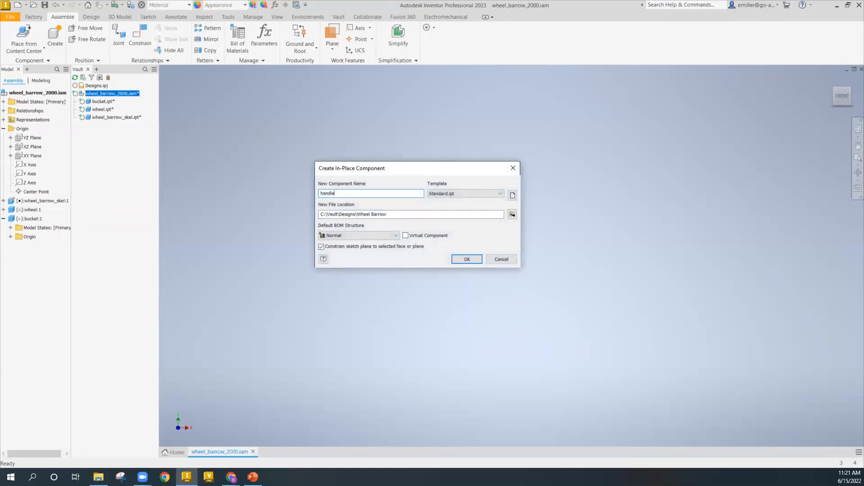
click(464, 258)
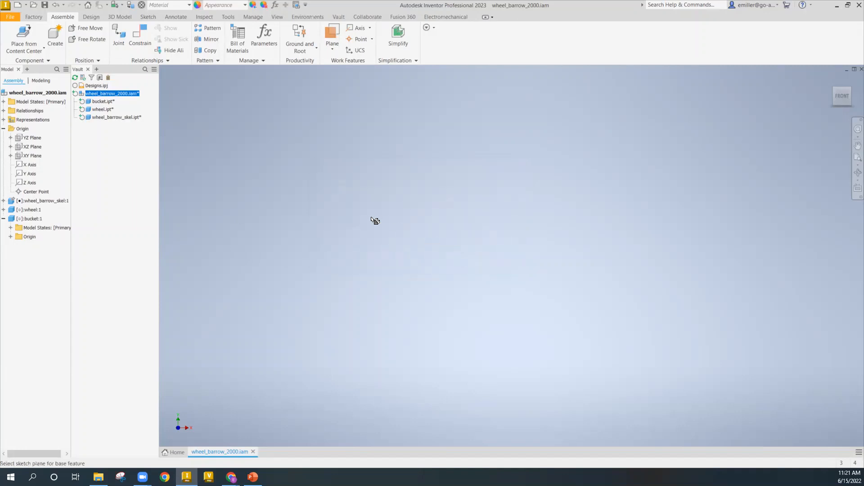
click(344, 238)
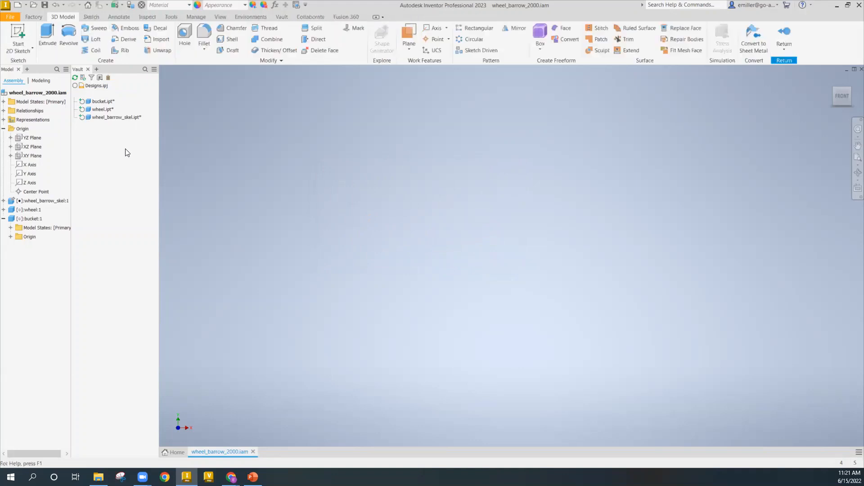
double_click(23, 92)
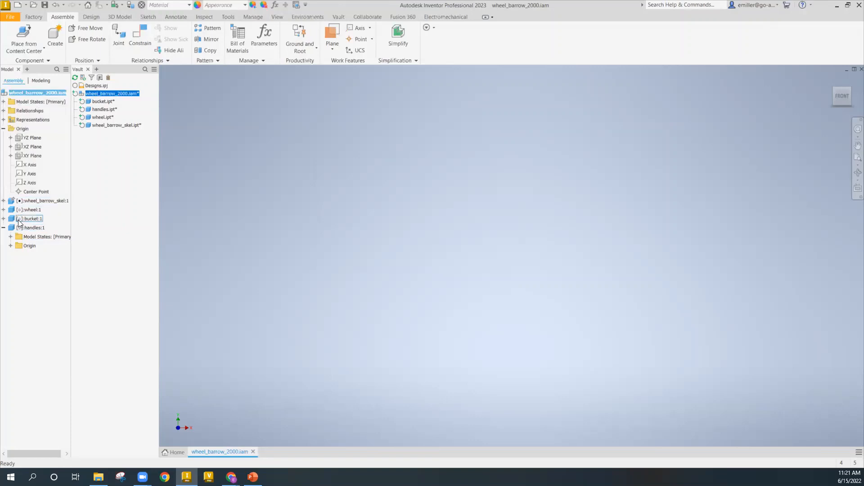
Use Ground and Root on the wheel, bucket and handles parts, with Ground at origin and Create origin flush constraints enabled.
click(29, 210)
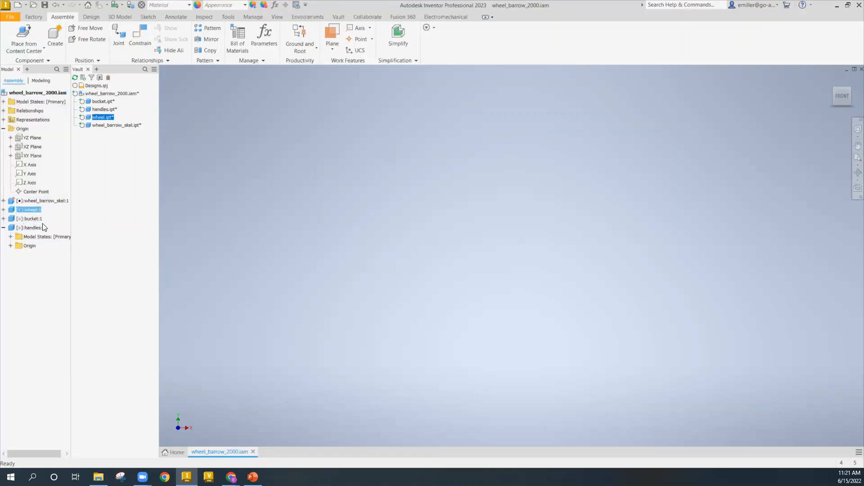
click(3, 227)
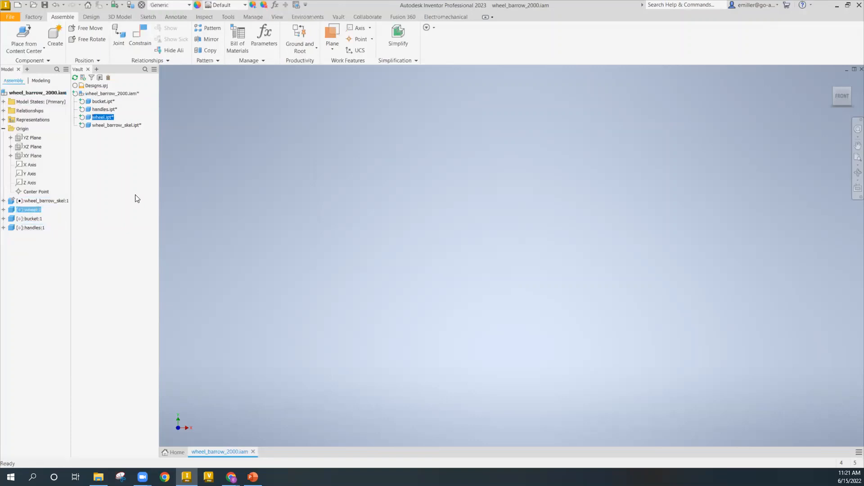
click(302, 39)
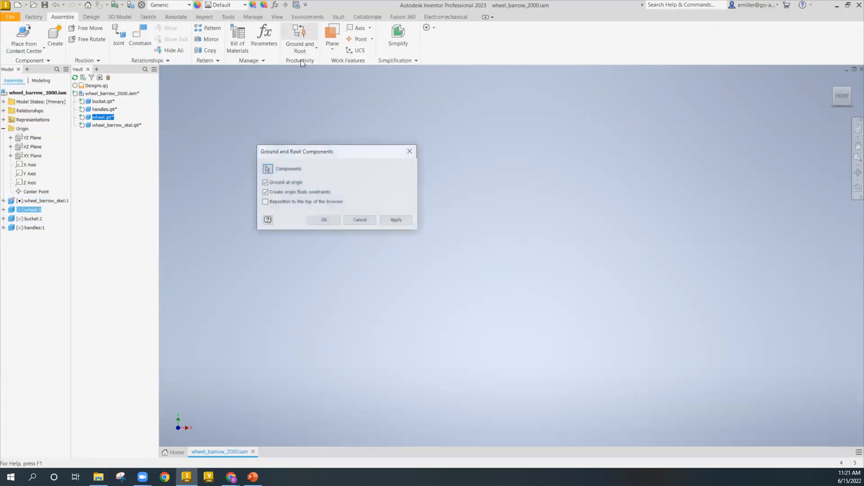
shift+click(34, 228)
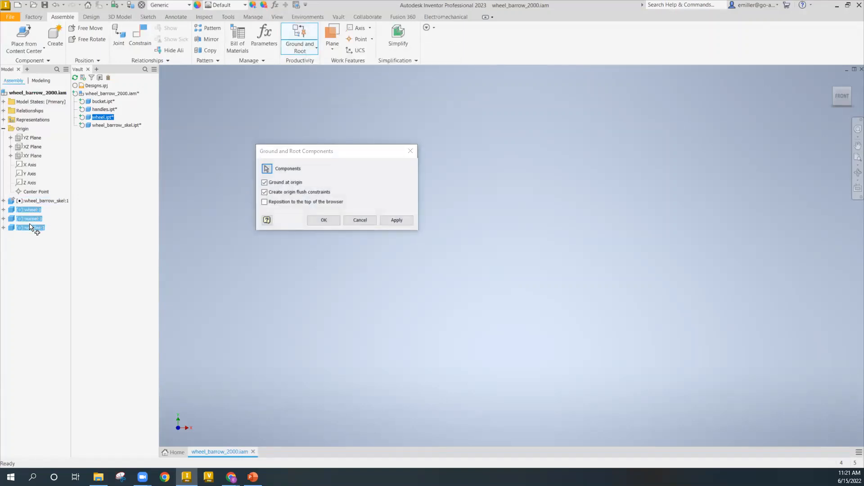
click(324, 220)
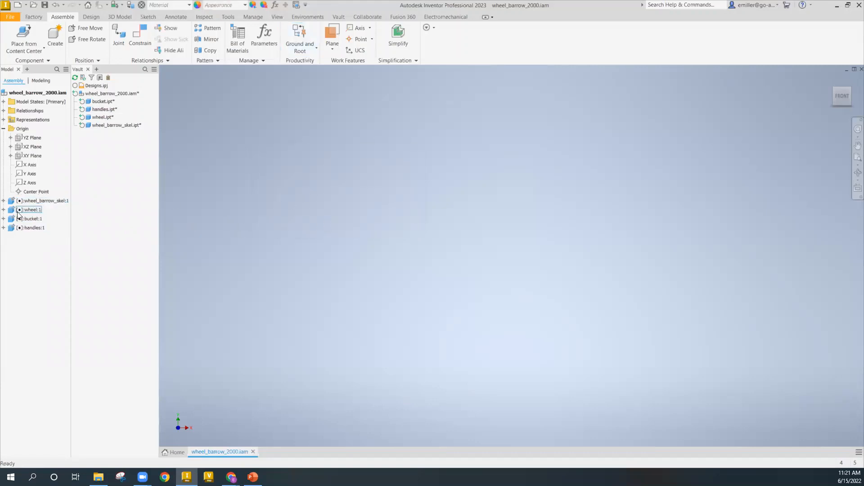
Inspect the wheel part's flush constraints and check its XZ origin plane against the assembly's origin planes.
click(3, 210)
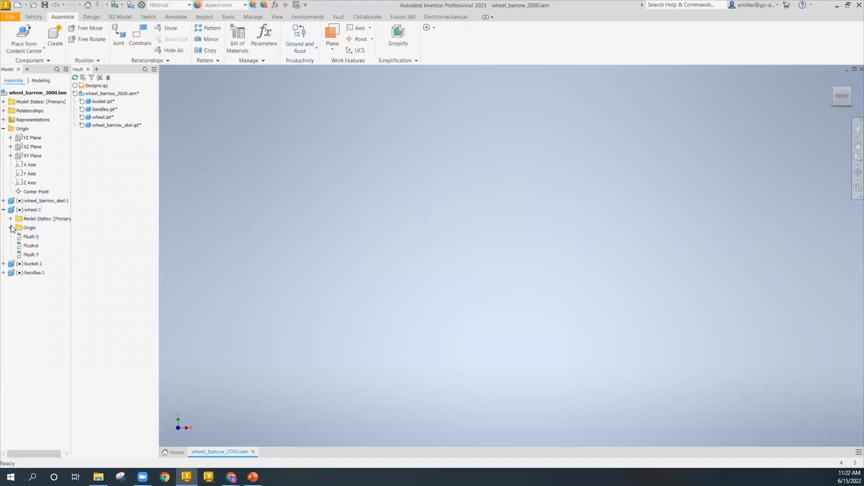
click(10, 228)
click(36, 247)
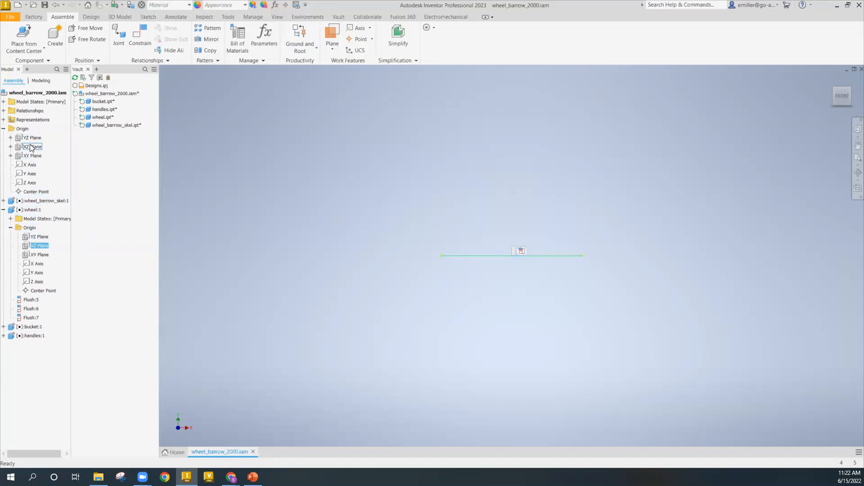
click(233, 177)
click(4, 209)
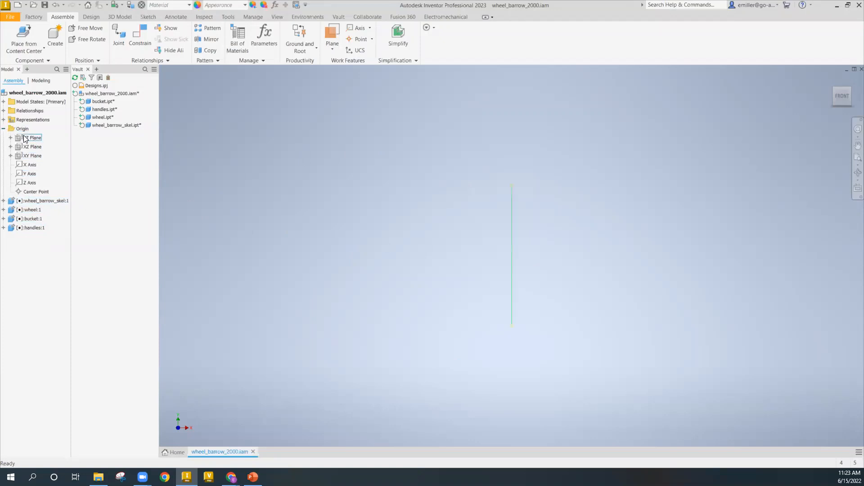
Make the assembly's YZ, XZ and XY origin planes visible and view them isometrically.
shift+click(32, 156)
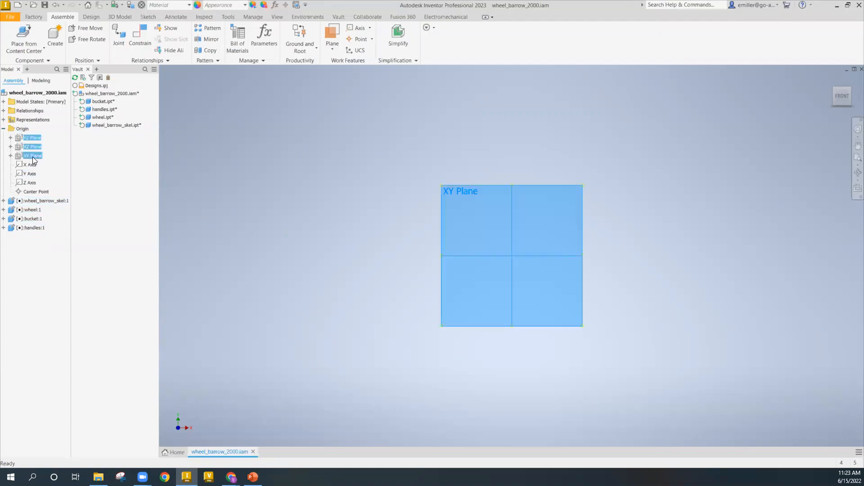
right_click(32, 157)
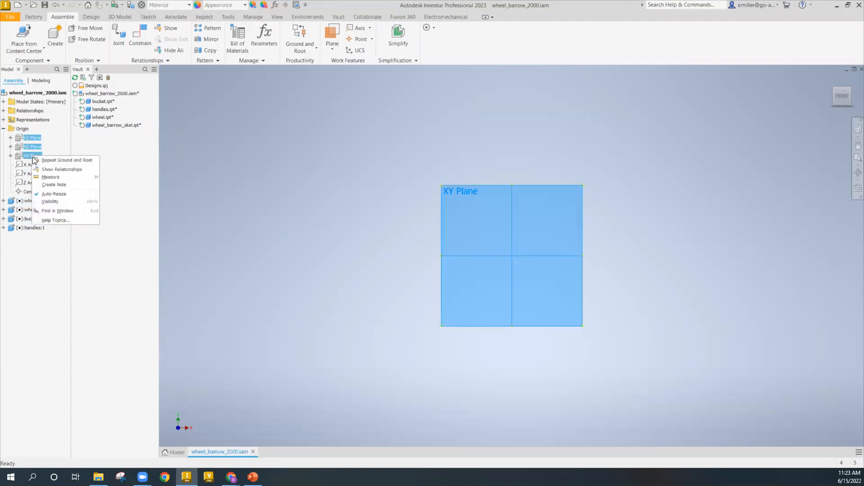
click(56, 198)
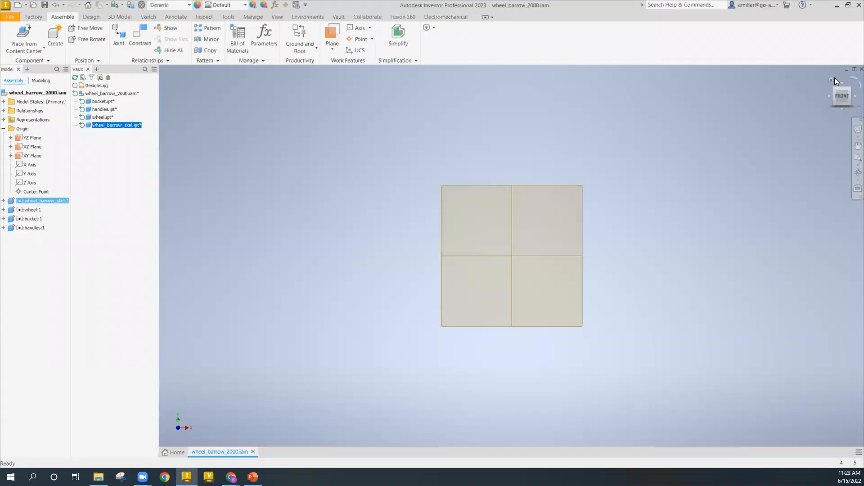
click(834, 78)
Hide the assembly's YZ, XZ and XY origin planes.
click(30, 138)
shift+click(27, 155)
right_click(27, 155)
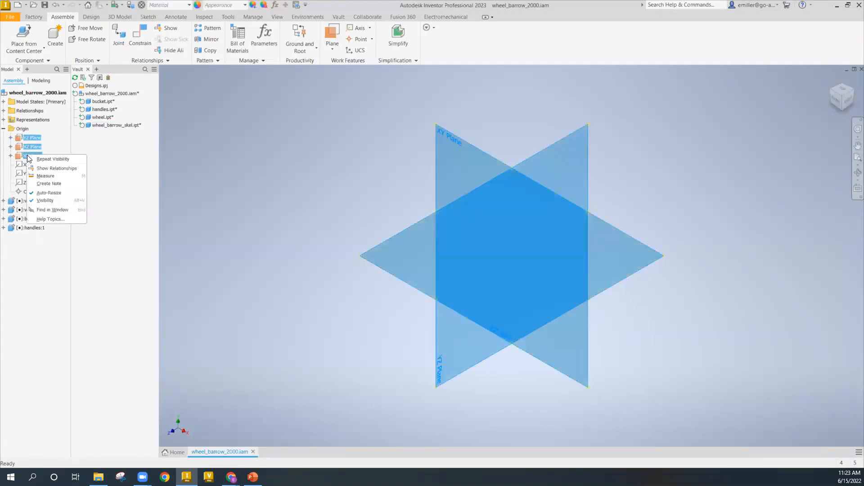
click(45, 195)
click(242, 185)
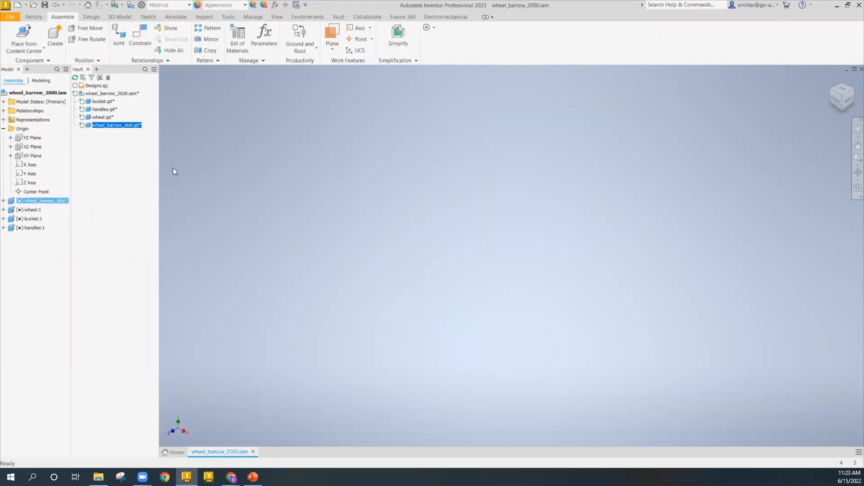
Open the wheel_barrow_skel part in its own window and rename its XZ origin plane GROUND.
right_click(27, 201)
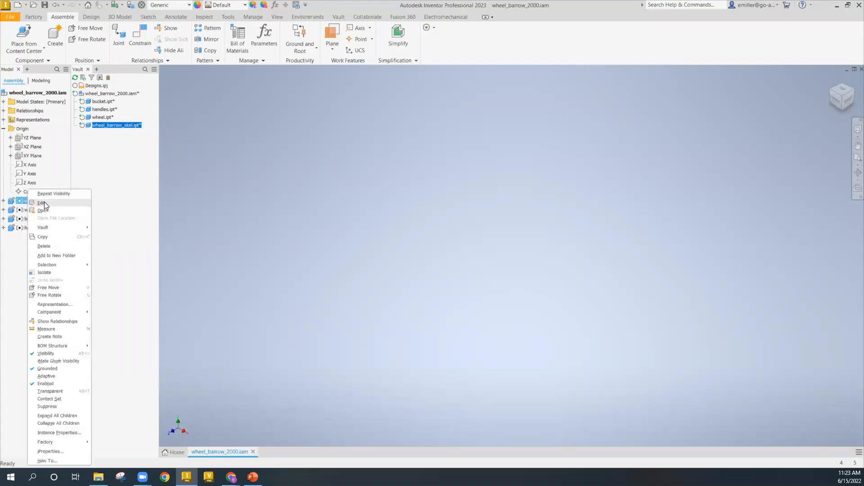
click(43, 210)
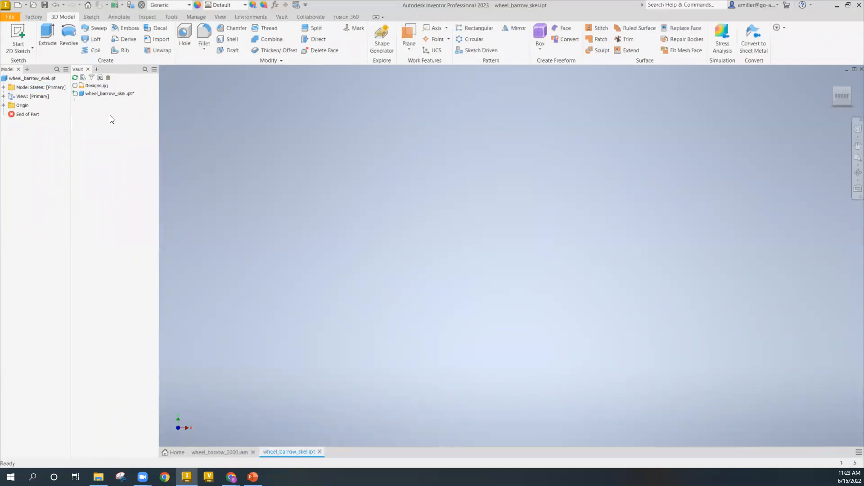
click(4, 106)
click(30, 123)
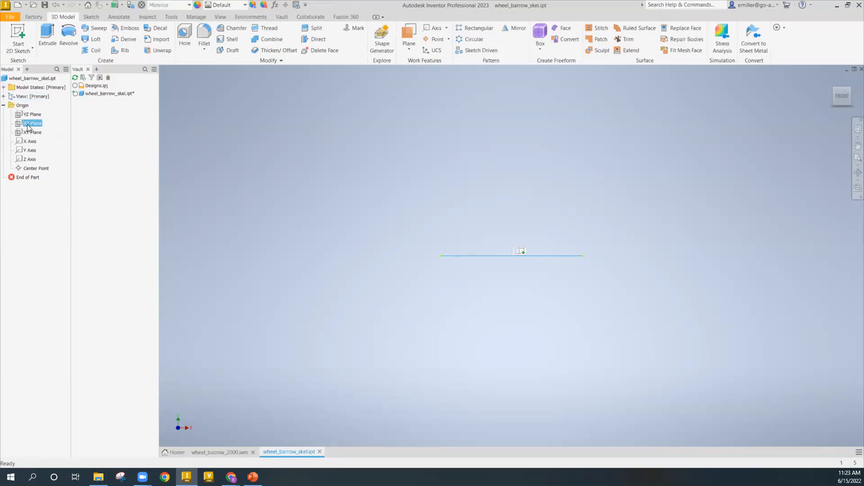
right_click(31, 126)
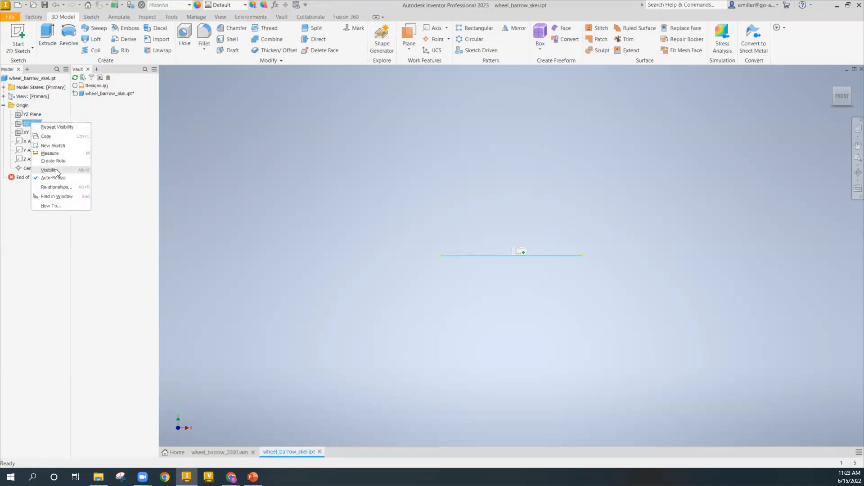
click(31, 126)
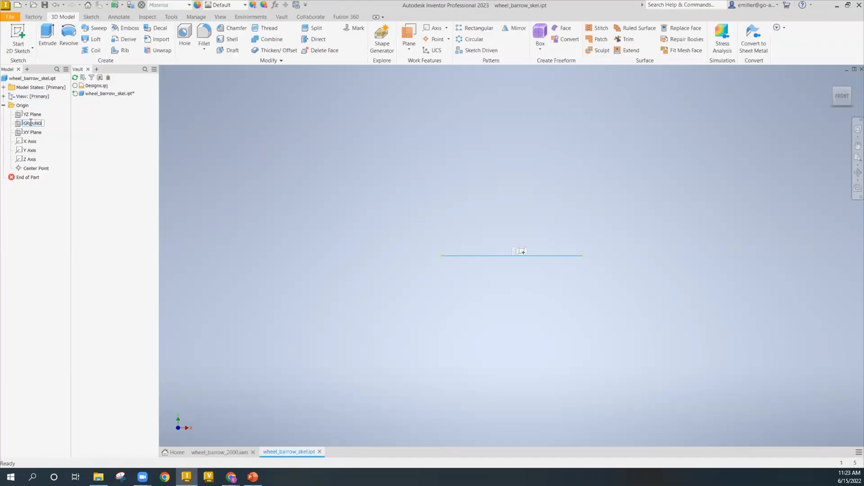
click(322, 178)
Make the GROUND plane visible and start a 2D sketch on the skeleton part's XY plane.
right_click(31, 124)
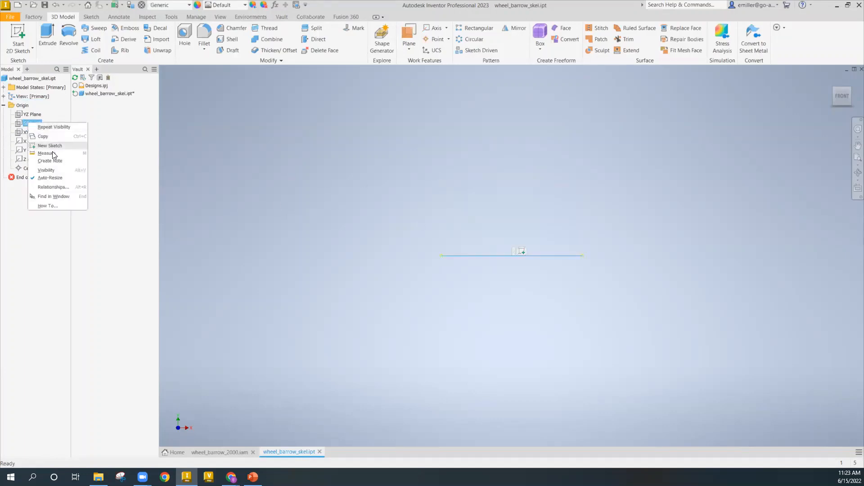
click(50, 171)
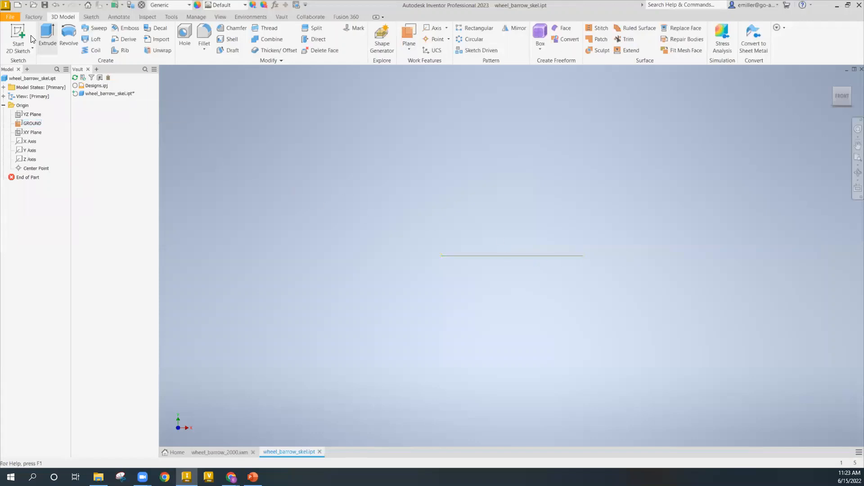
click(15, 32)
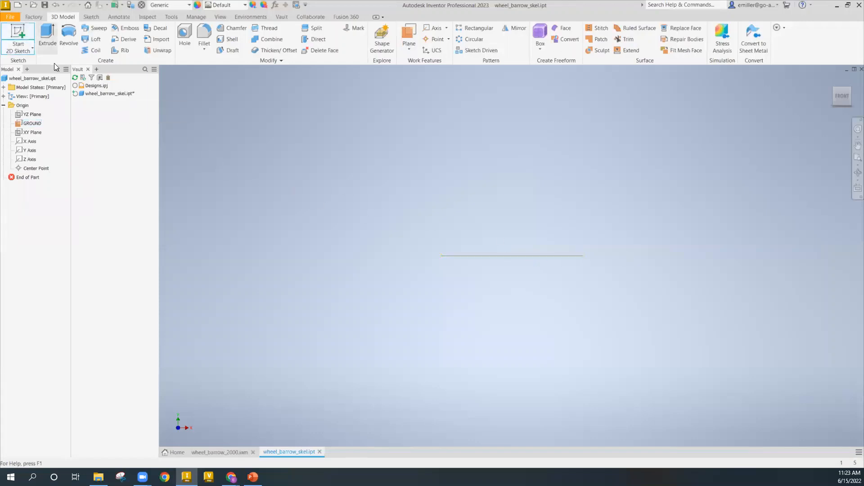
click(33, 132)
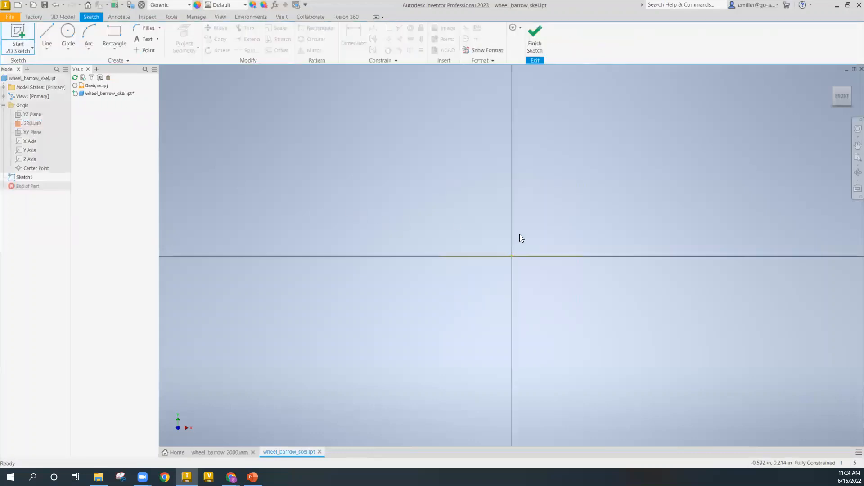
Project the GROUND plane into the sketch and draw a circle about 0.57 in across, centred above the origin and passing through it.
click(184, 38)
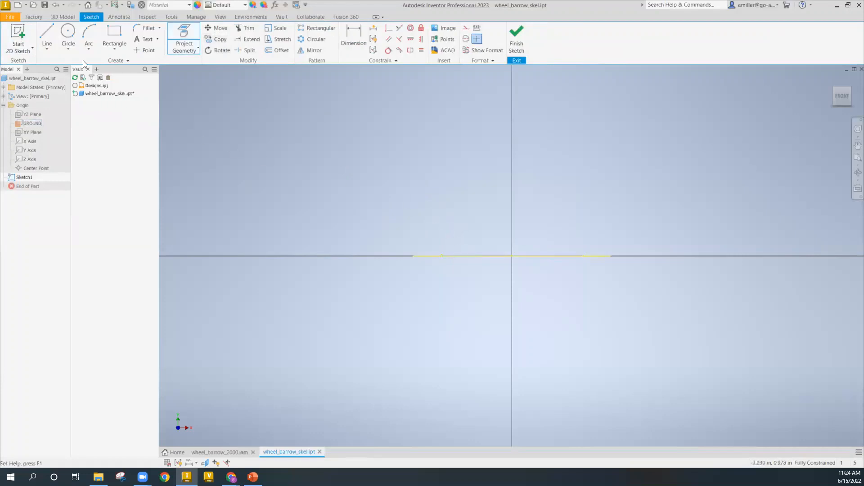
click(68, 33)
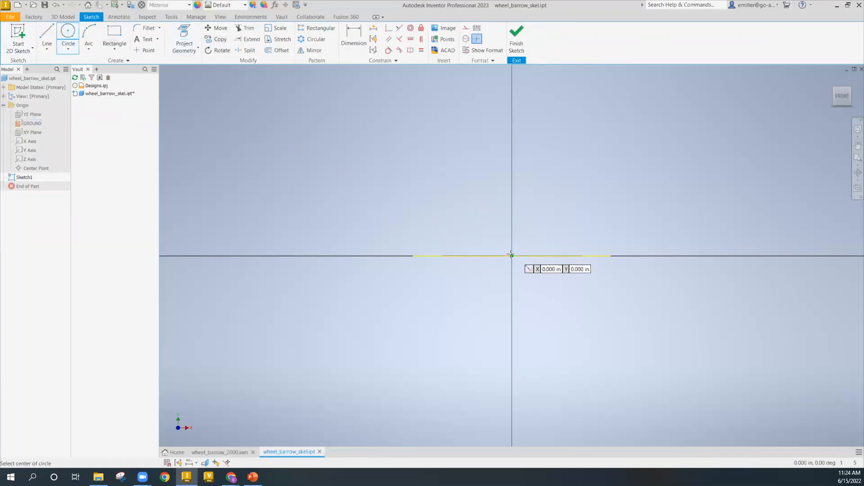
click(512, 205)
click(512, 254)
right_click(588, 207)
click(616, 207)
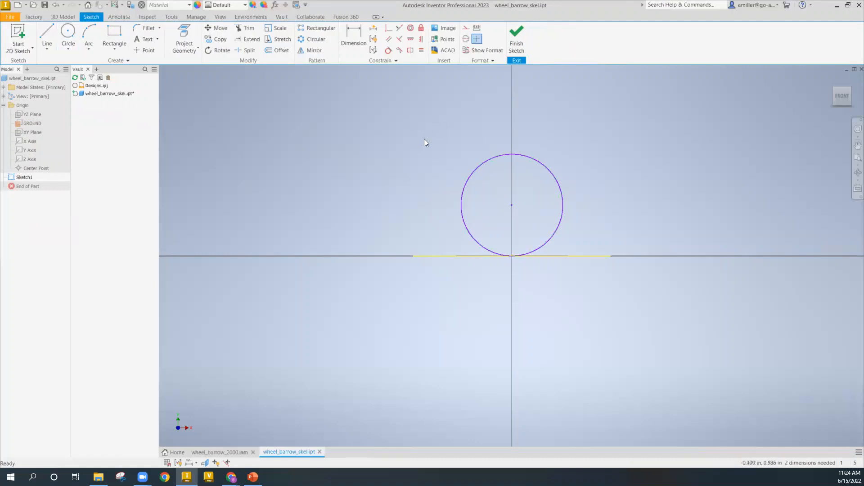
Dimension the circle's diameter as 12 in.
click(353, 36)
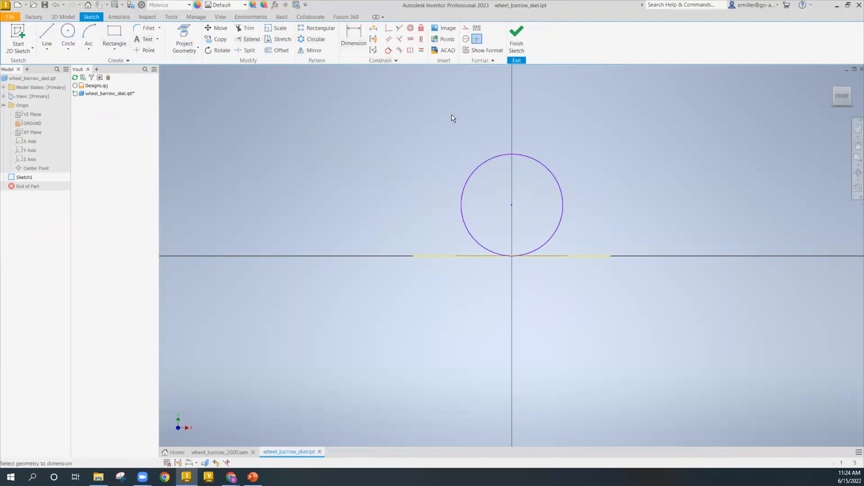
click(493, 157)
click(386, 142)
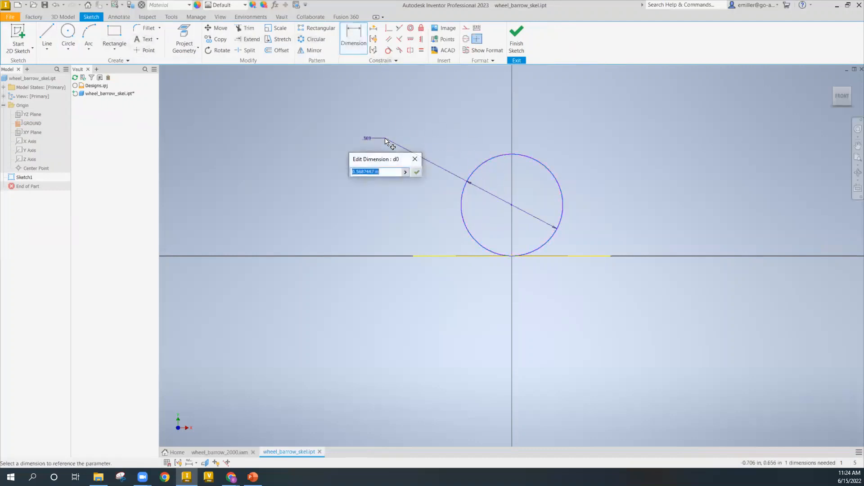
text(12)
key(Return)
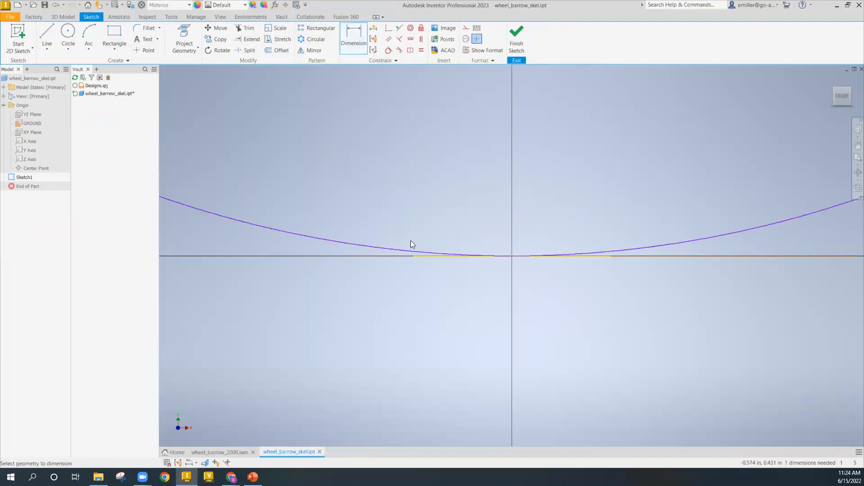
scroll(411, 262, down, 5)
scroll(411, 262, down, 3)
right_click(532, 288)
click(550, 289)
scroll(398, 317, down, 3)
Project the YZ plane into the sketch and constrain the circle's centre point coincident with it.
drag(411, 209, 391, 212)
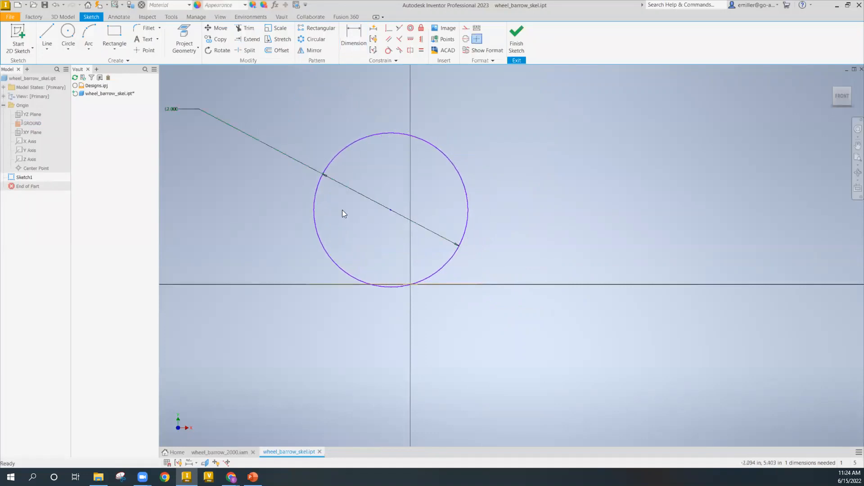
click(184, 41)
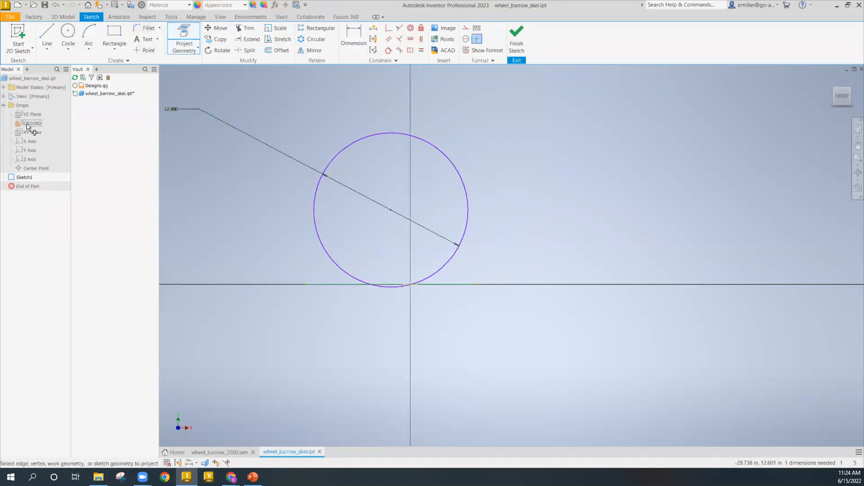
click(32, 115)
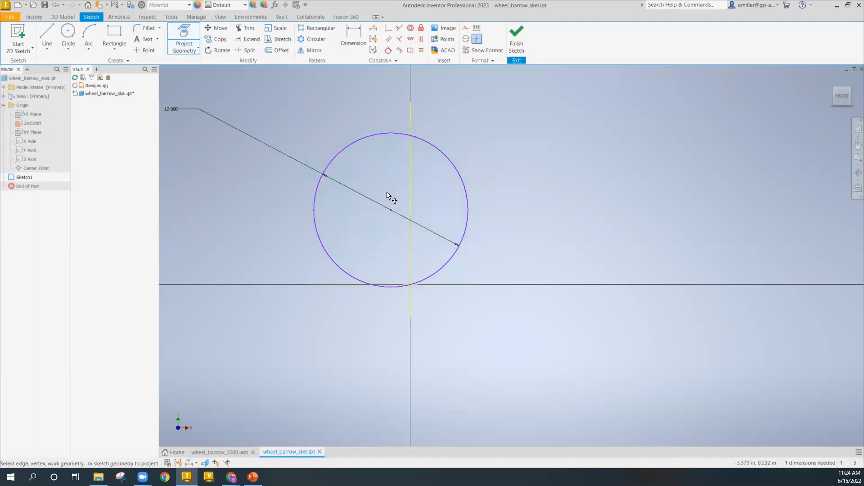
click(388, 28)
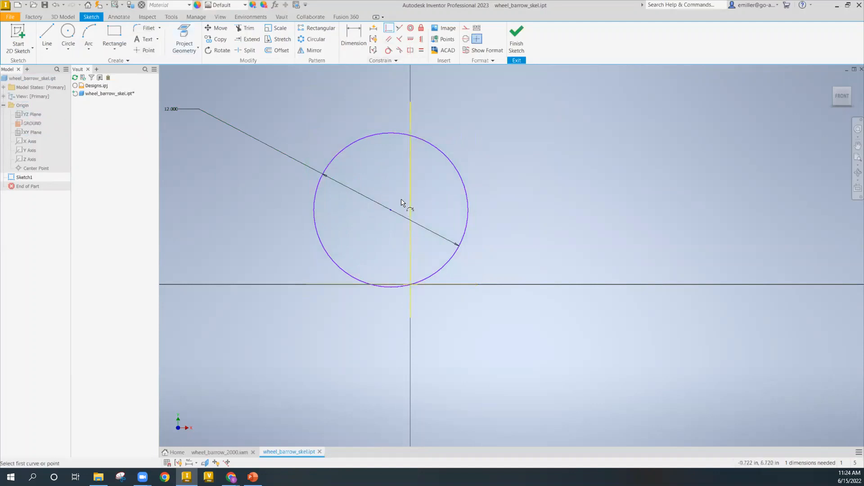
click(391, 210)
click(411, 201)
scroll(407, 285, down, 2)
scroll(392, 297, up, 3)
right_click(237, 170)
click(259, 168)
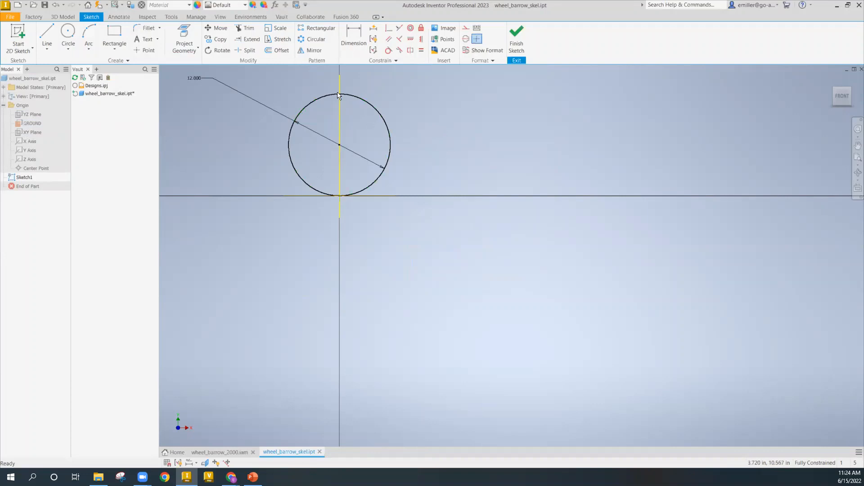
Reposition the circle's diameter dimension text closer to its upper-left edge.
scroll(321, 84, down, 3)
middle_drag(274, 89, 358, 110)
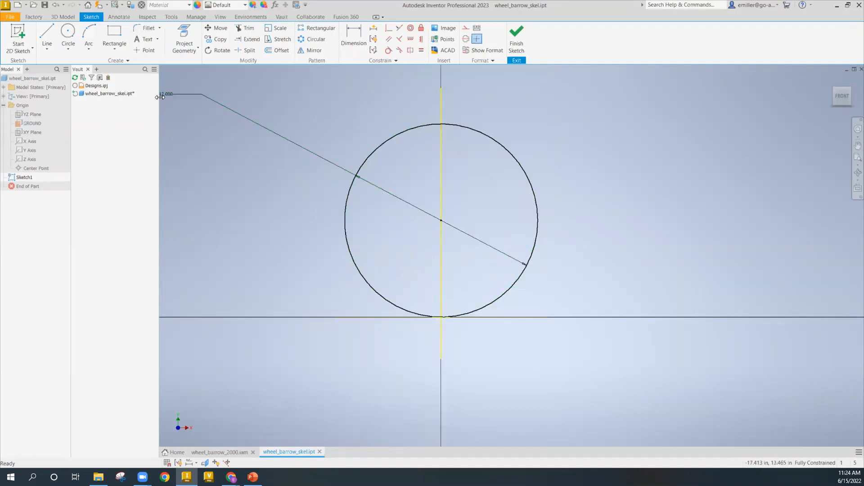
drag(166, 94, 305, 111)
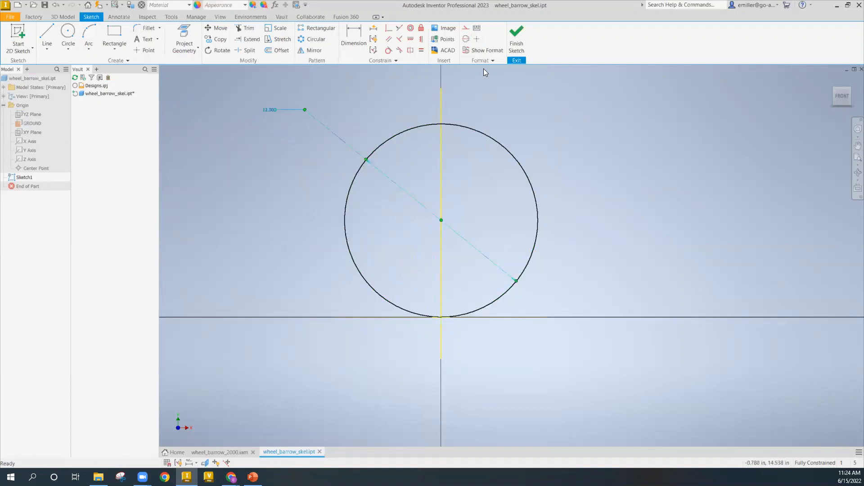
Finish the sketch and set up an extrusion of its profile in surface mode, symmetric about the sketch plane.
click(521, 41)
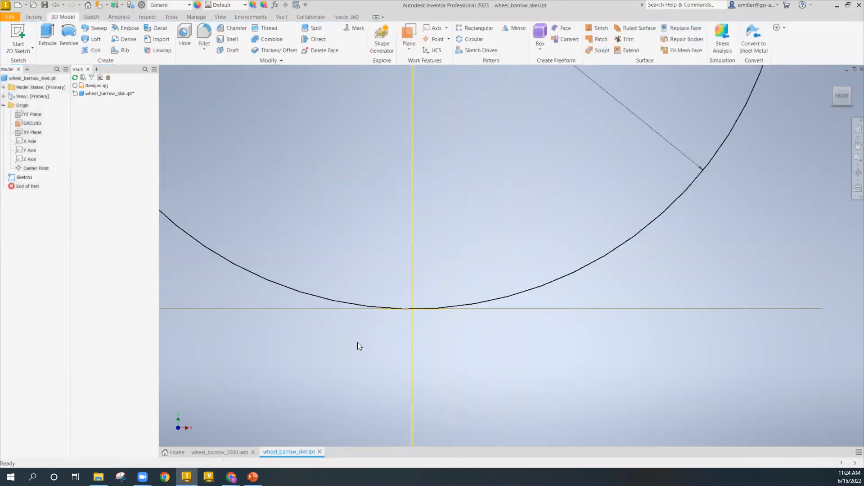
scroll(356, 356, up, 5)
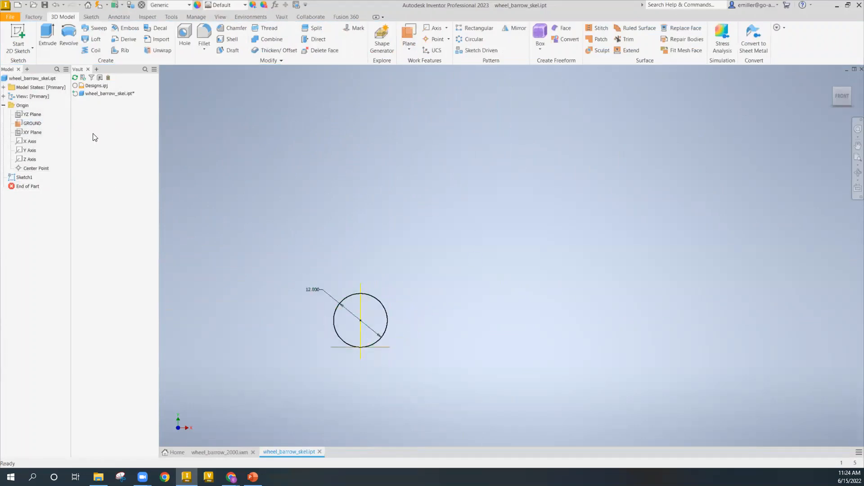
scroll(338, 353, down, 5)
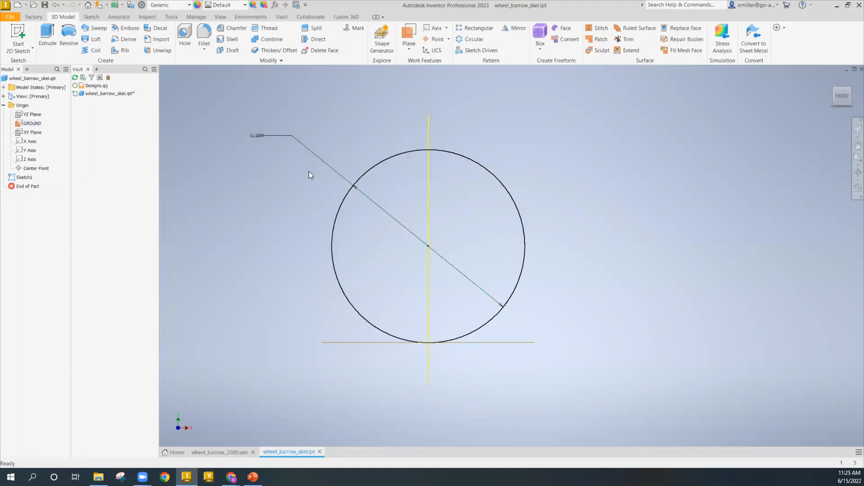
click(48, 36)
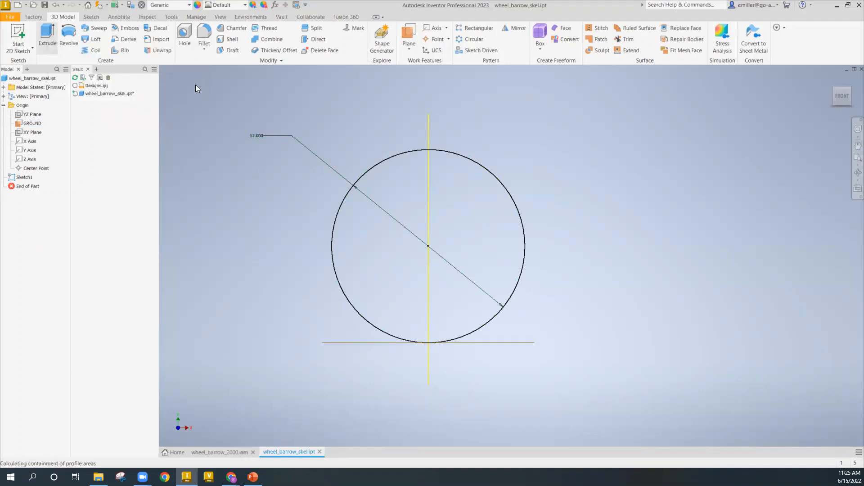
click(386, 162)
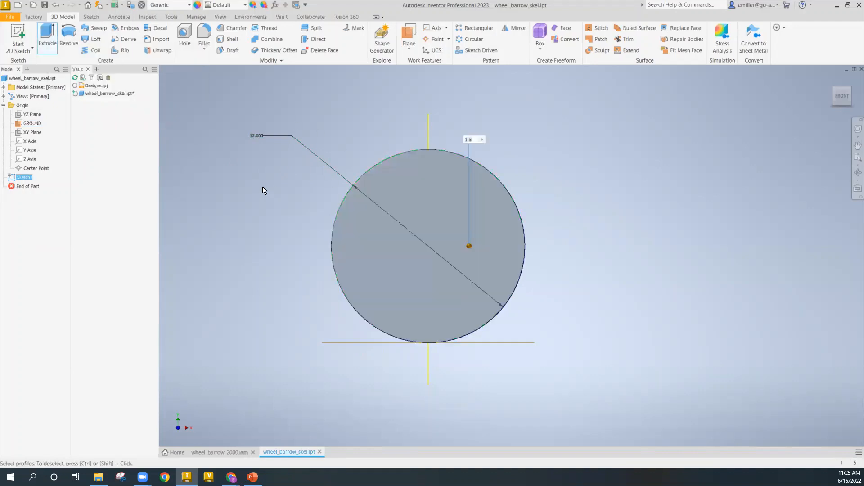
mouse_move(293, 172)
shift+middle_down()
mouse_move(301, 195)
mouse_move(293, 201)
mouse_move(302, 202)
shift+middle_up()
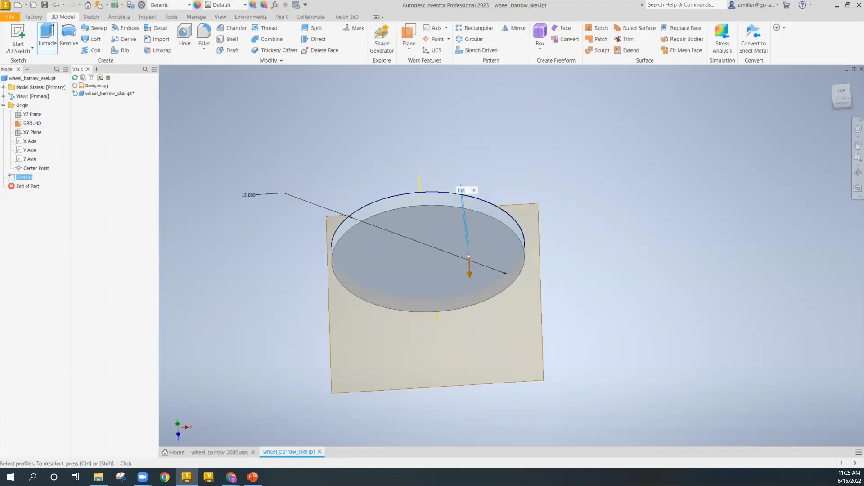
drag(0, 142, 230, 112)
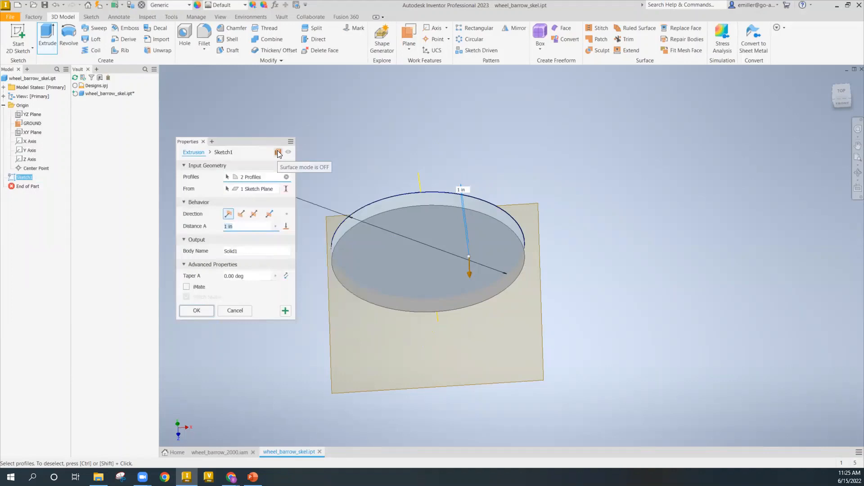
click(278, 153)
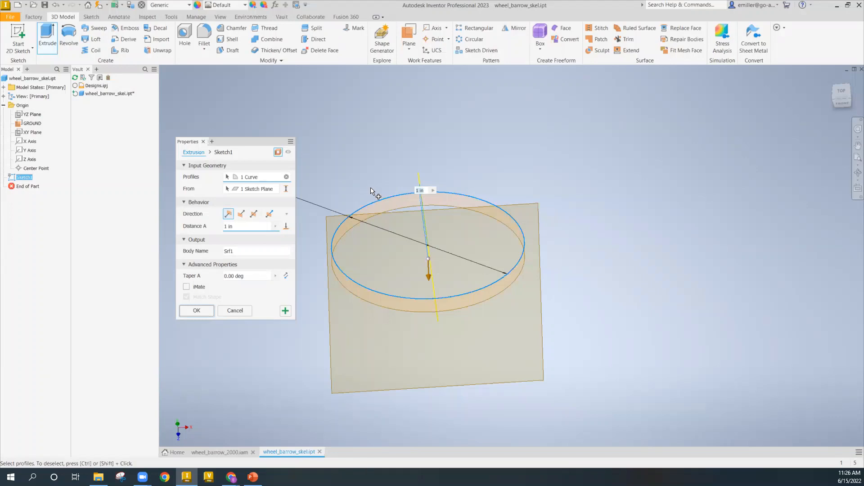
click(254, 214)
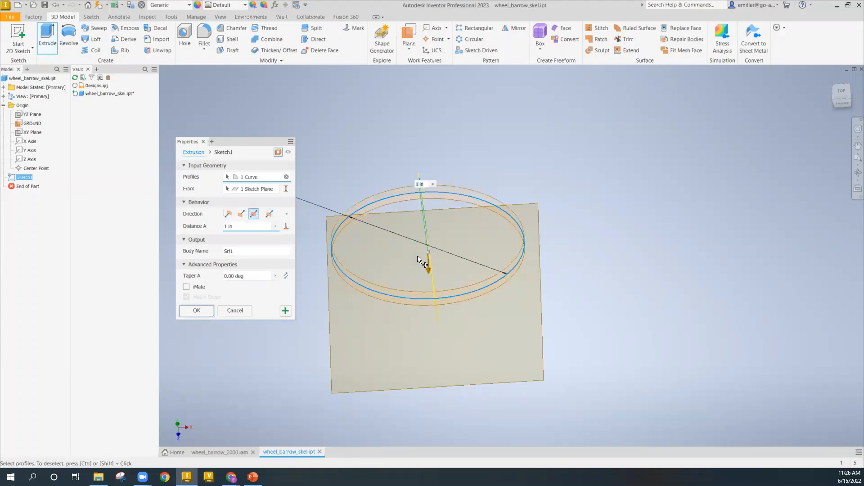
Replace the extrusion's profile with the wheel circle alone and complete the symmetric surface extrusion.
drag(429, 266, 430, 282)
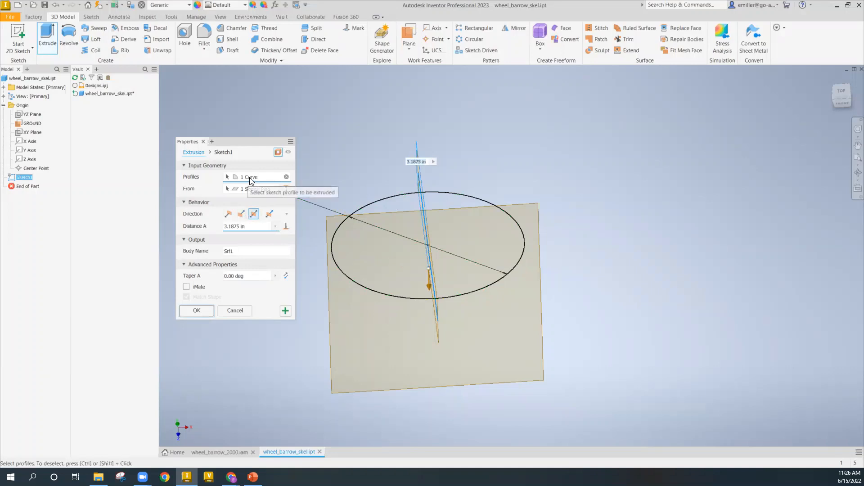
shift+middle_drag(399, 222, 424, 219)
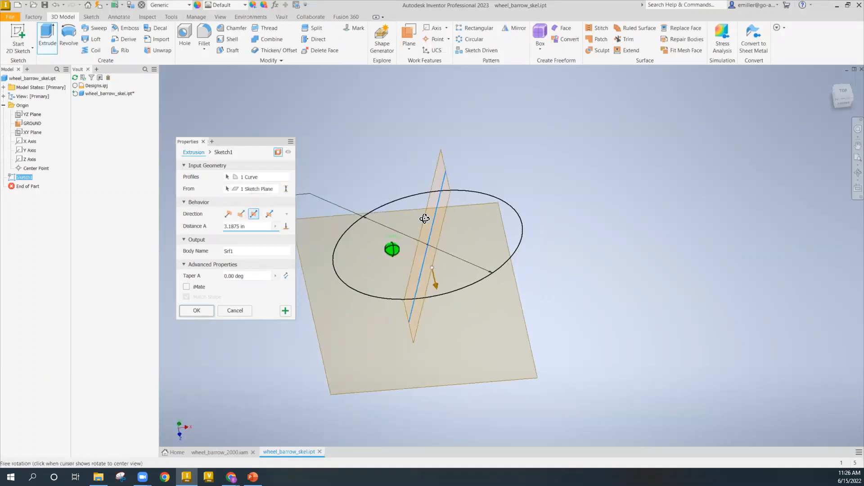
click(252, 190)
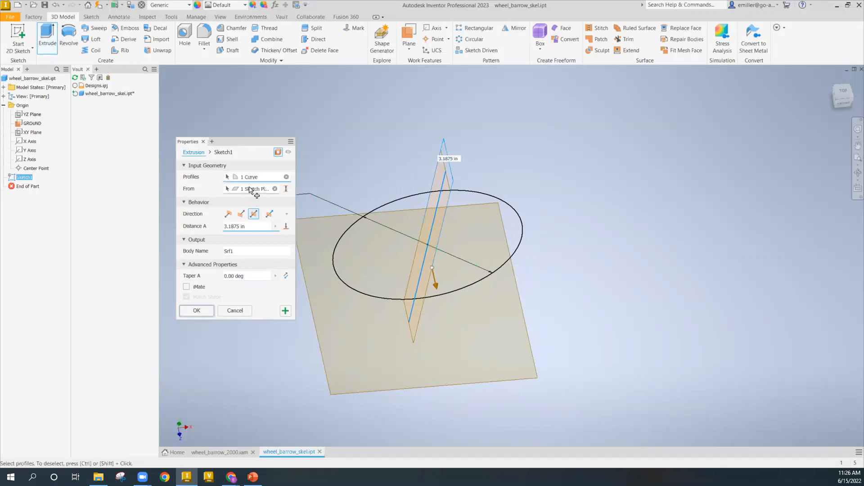
click(286, 177)
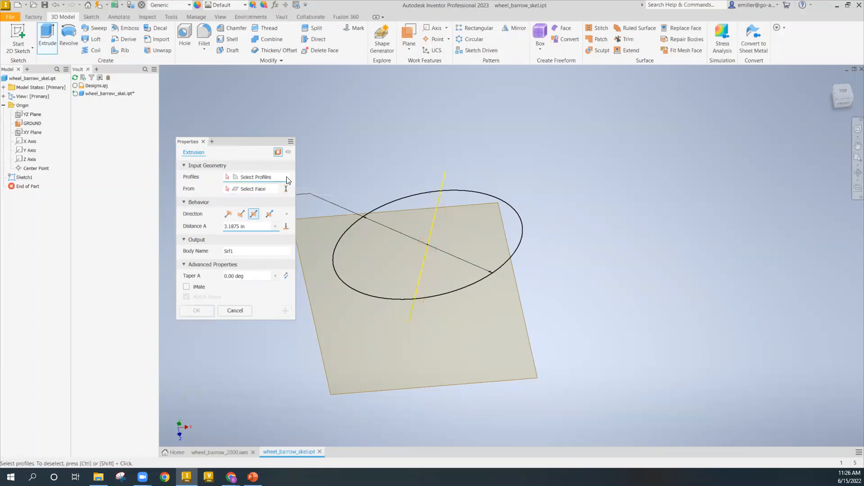
click(393, 204)
shift+middle_drag(358, 191, 457, 189)
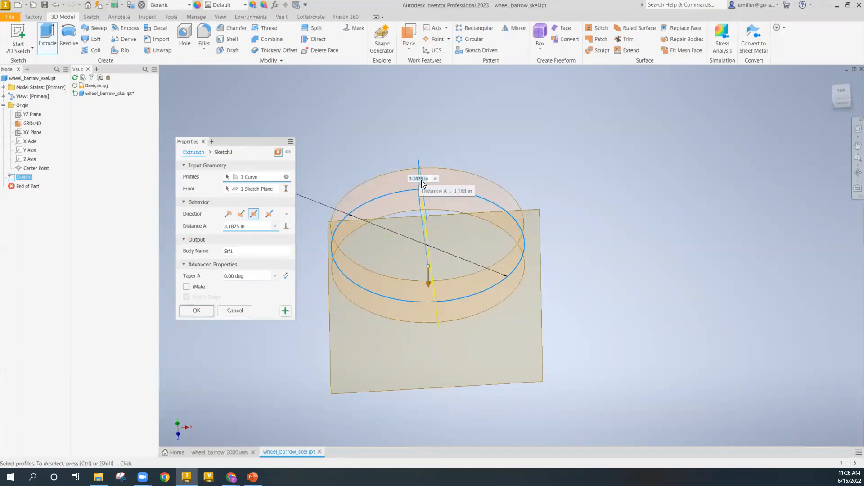
key(Return)
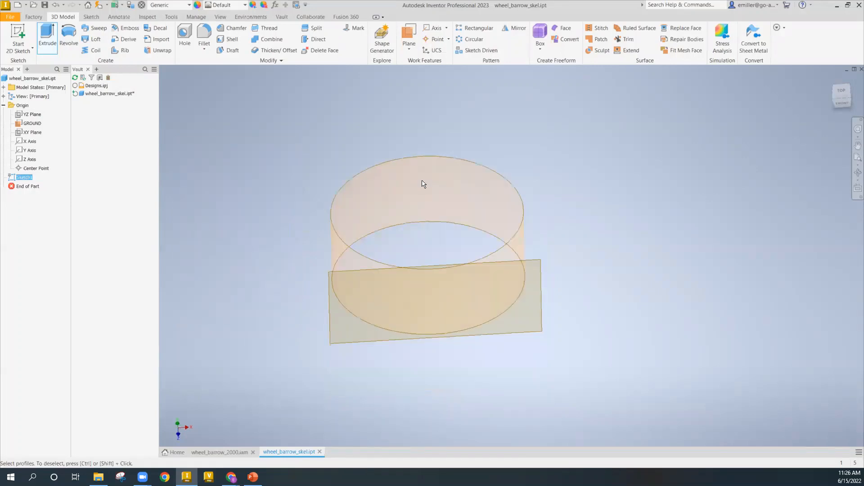
Create a work axis through the centre of the cylindrical wheel surface.
mouse_move(483, 236)
shift+middle_down()
mouse_move(443, 170)
mouse_move(421, 195)
mouse_move(311, 241)
shift+middle_up()
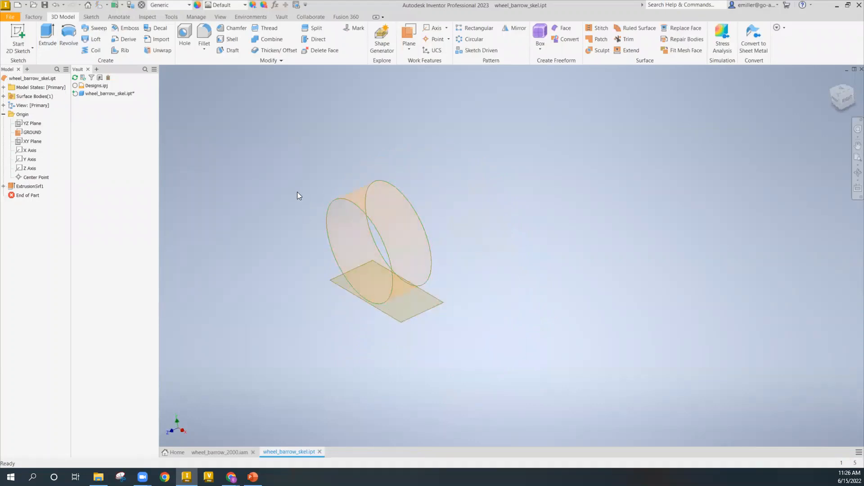
mouse_move(298, 195)
shift+middle_down()
mouse_move(388, 177)
mouse_move(368, 182)
mouse_move(393, 185)
mouse_move(388, 193)
shift+middle_up()
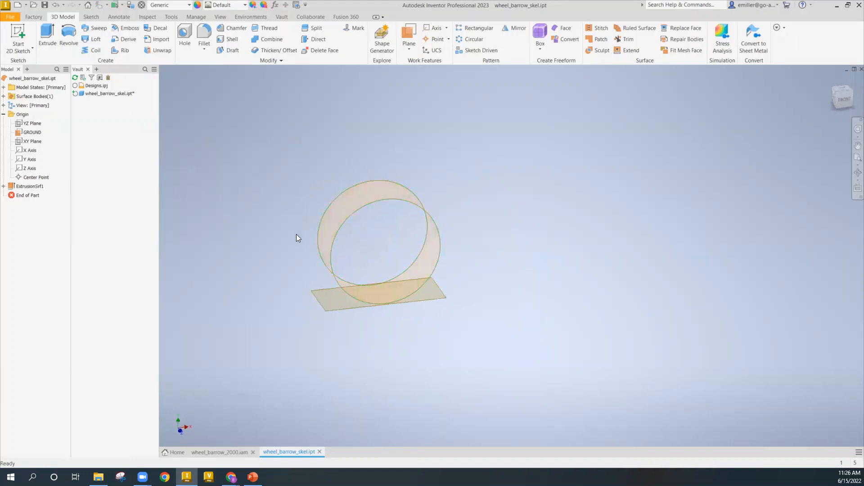
scroll(305, 285, down, 2)
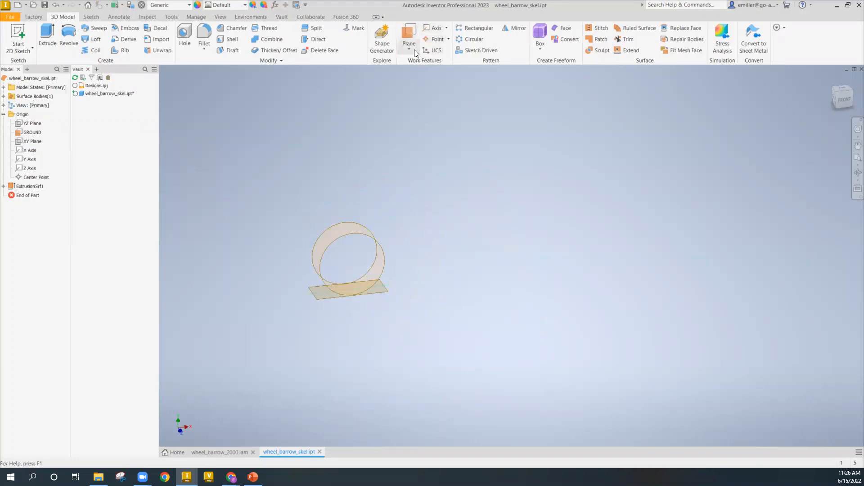
shift+middle_drag(425, 156, 387, 165)
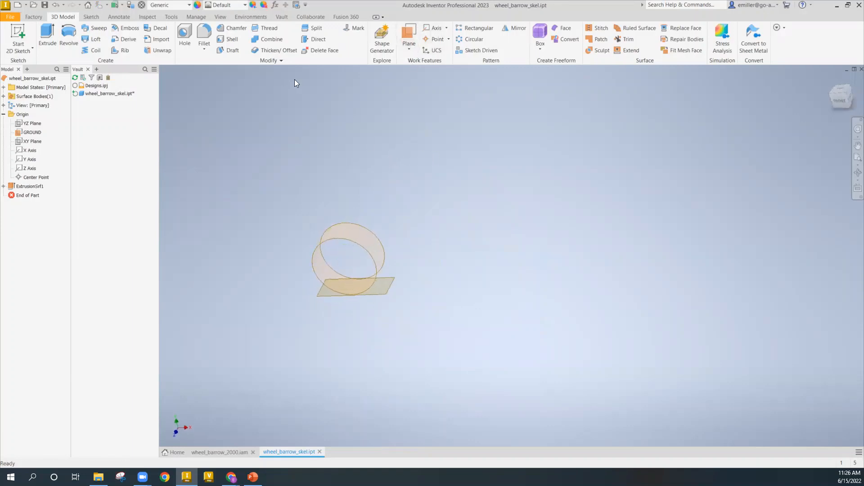
click(437, 29)
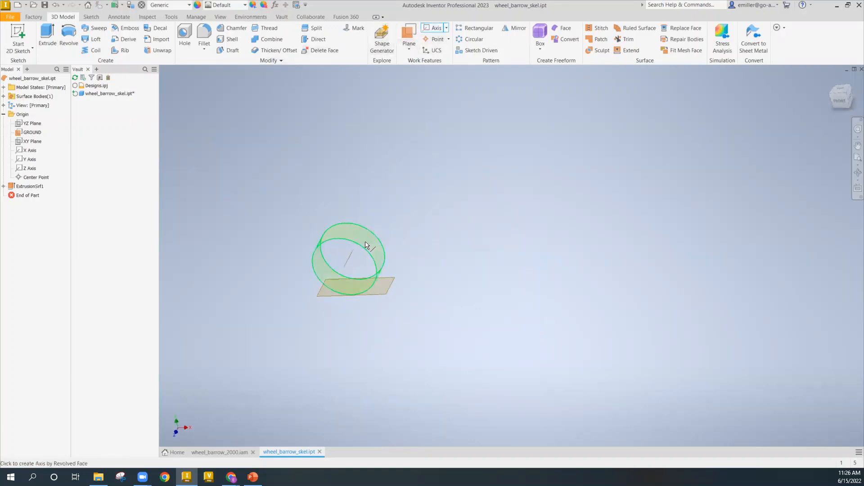
click(346, 275)
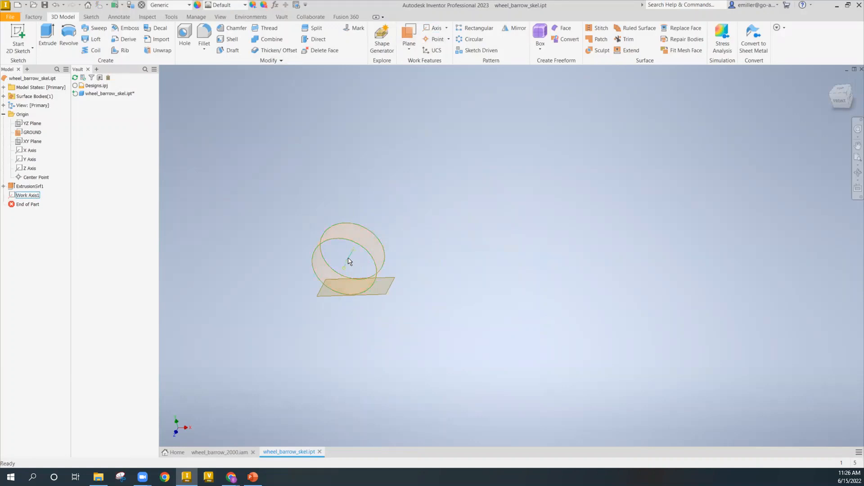
scroll(350, 265, up, 2)
click(354, 259)
scroll(329, 187, down, 3)
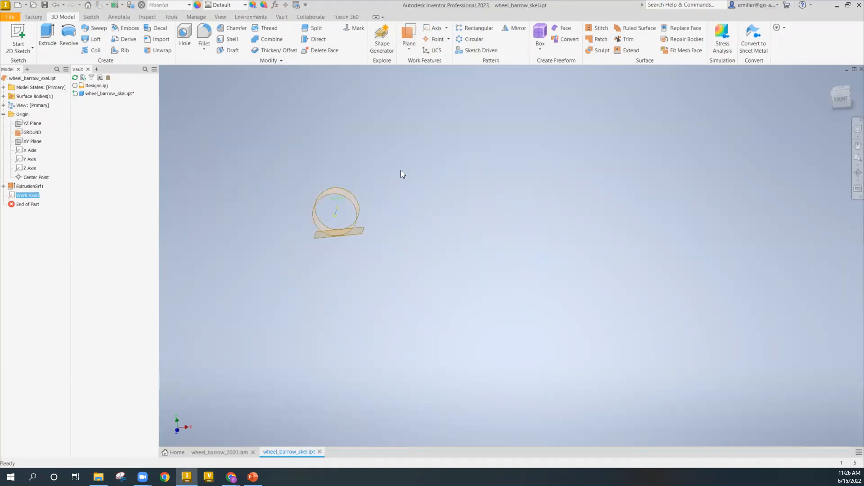
Create a work plane through the wheel's axis at 35 degrees to the GROUND plane.
click(409, 36)
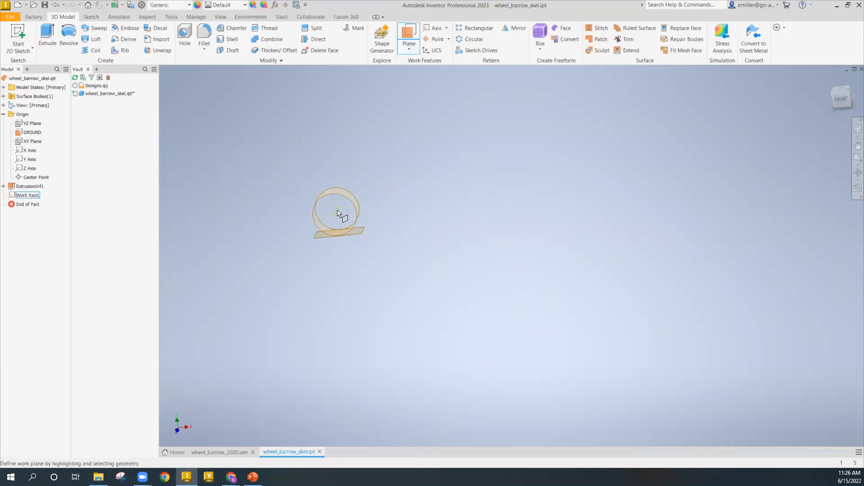
click(339, 214)
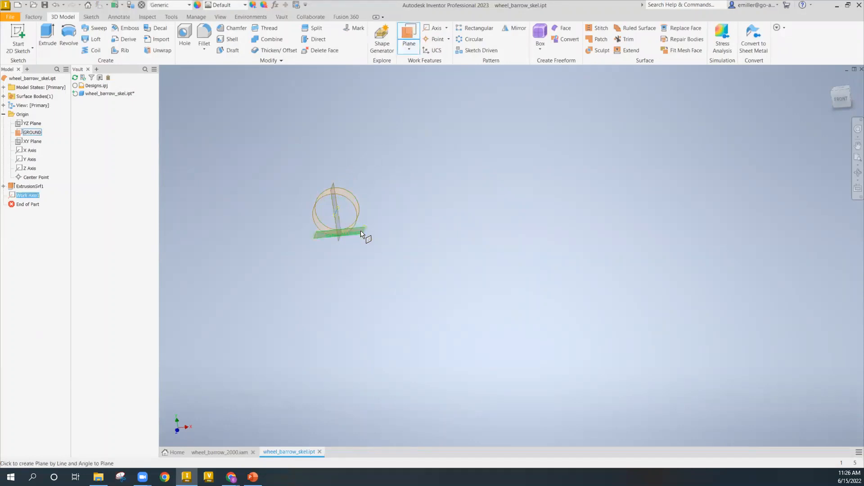
click(361, 234)
scroll(356, 234, up, 3)
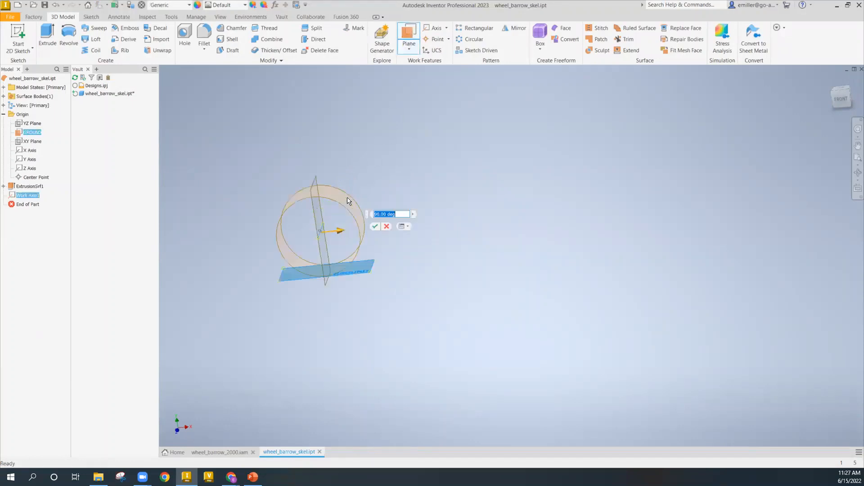
drag(317, 261, 304, 273)
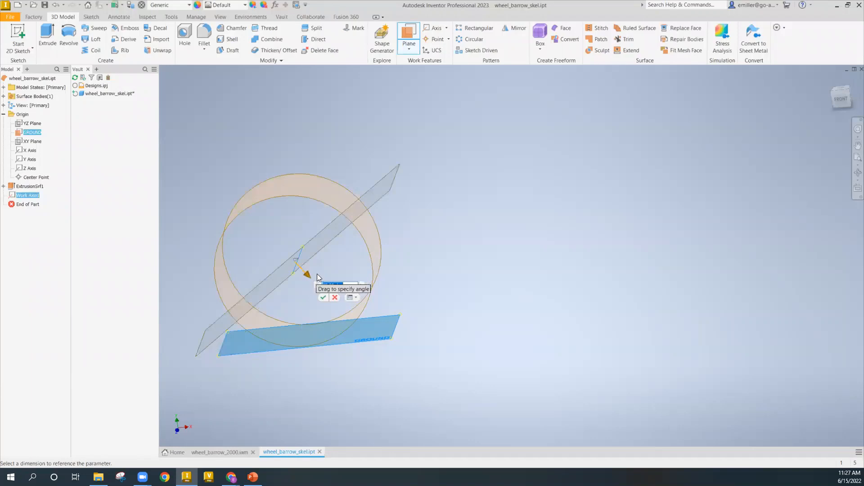
scroll(399, 263, down, 2)
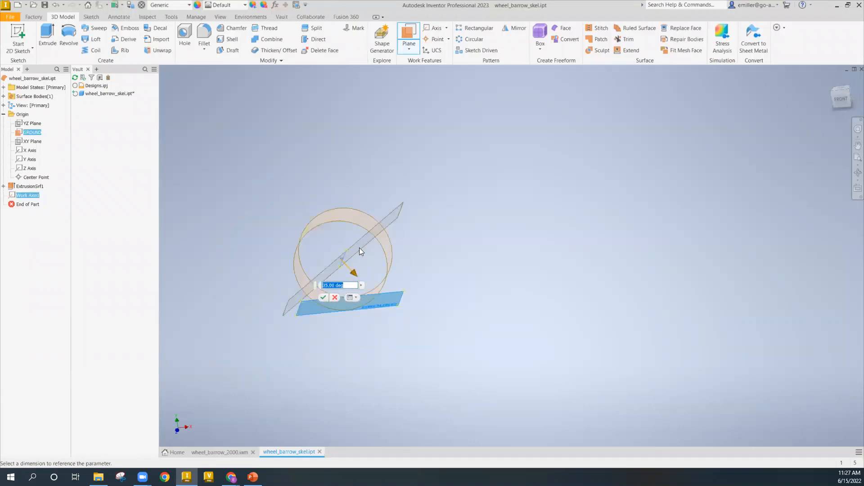
click(322, 298)
Rename the extruded wheel surface as wheel and the angled work plane as handle_plane.
shift+middle_drag(412, 230, 415, 248)
click(399, 237)
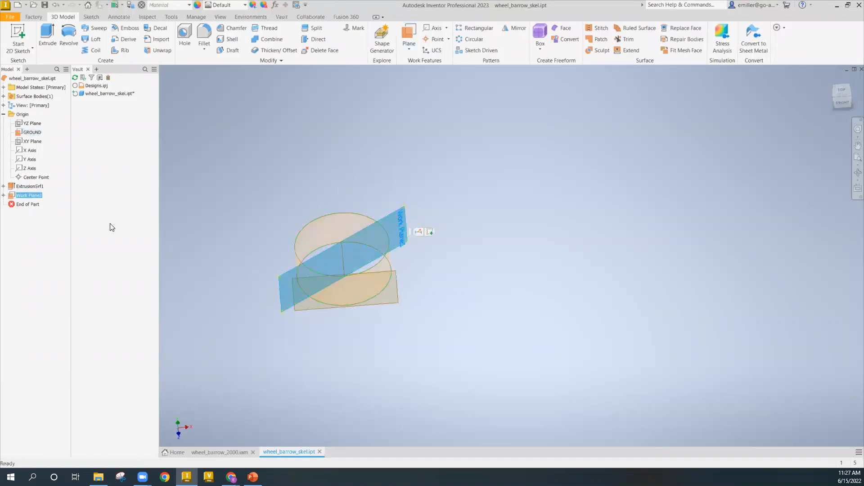
click(24, 186)
text(wheel)
key(Return)
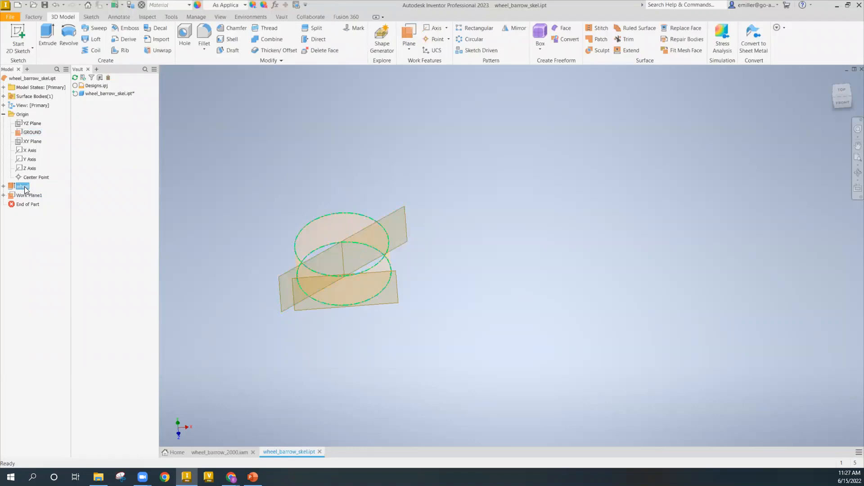
click(32, 195)
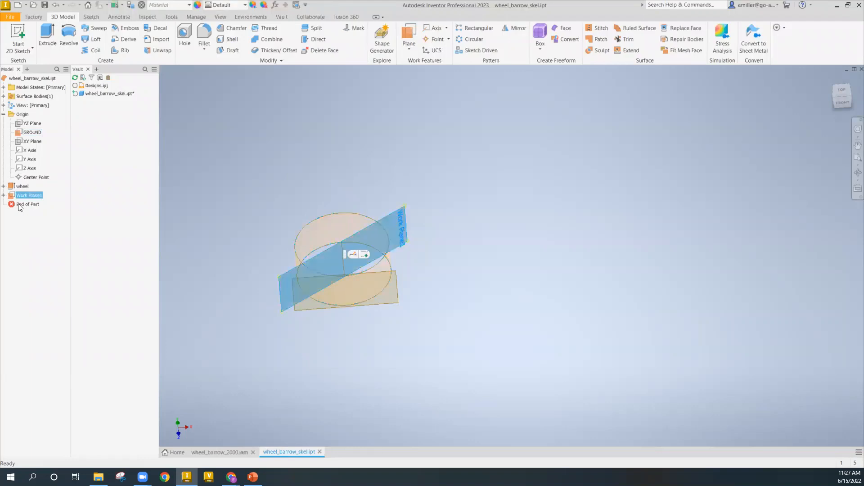
text(handle_plane)
key(Return)
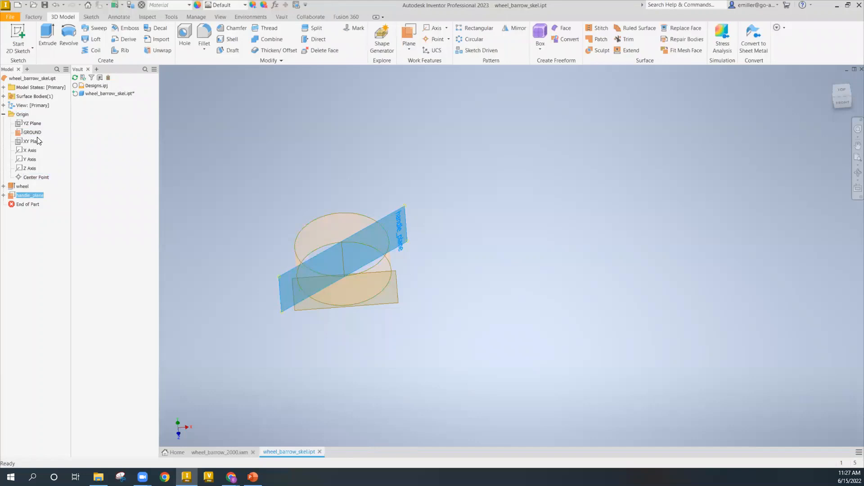
Resize handle_plane into a long strip that starts near the wheel's axis and extends well beyond the wheel along its upward slope.
drag(411, 212, 468, 173)
click(469, 205)
click(493, 202)
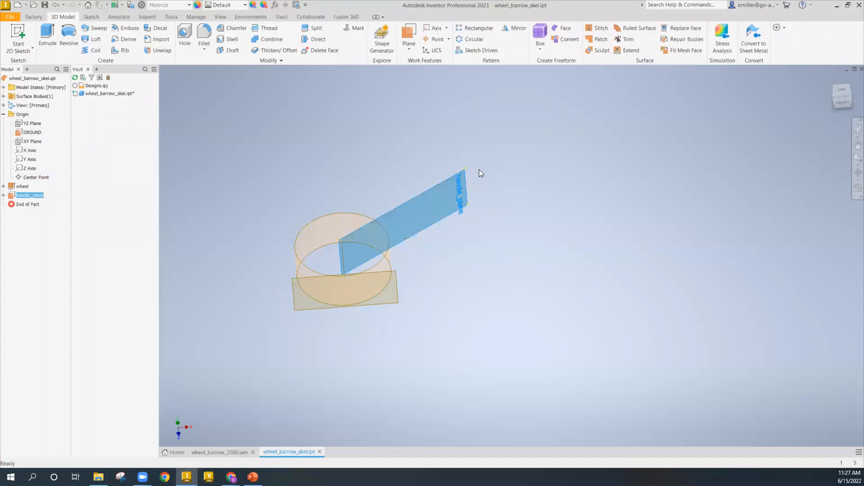
shift+middle_drag(497, 173, 509, 200)
drag(468, 184, 557, 161)
drag(563, 218, 593, 234)
shift+middle_drag(588, 303, 383, 275)
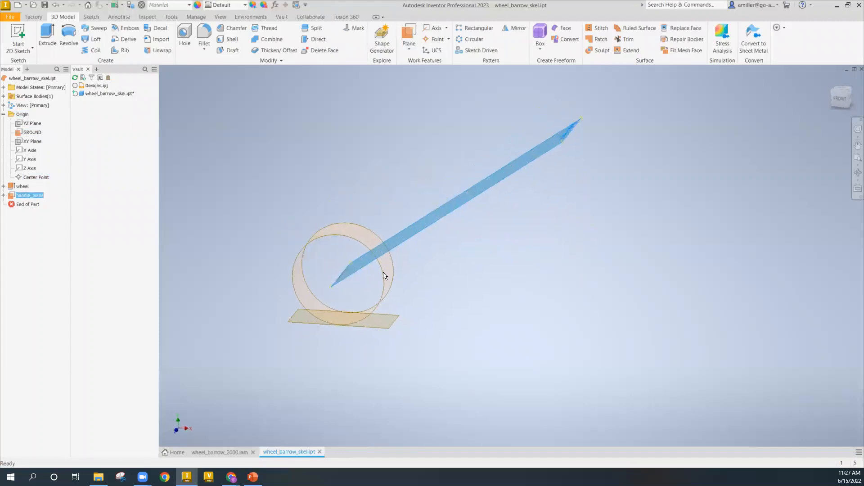
scroll(334, 270, down, 2)
shift+middle_drag(449, 266, 367, 242)
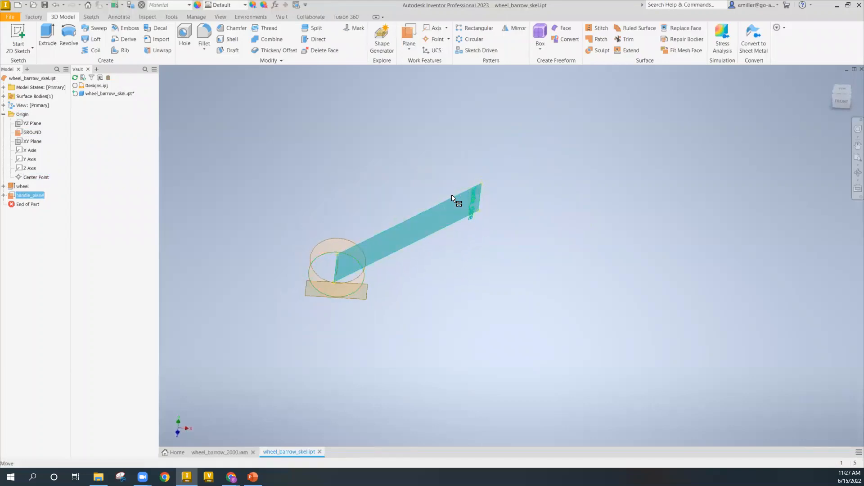
shift+middle_drag(398, 171, 405, 163)
click(373, 169)
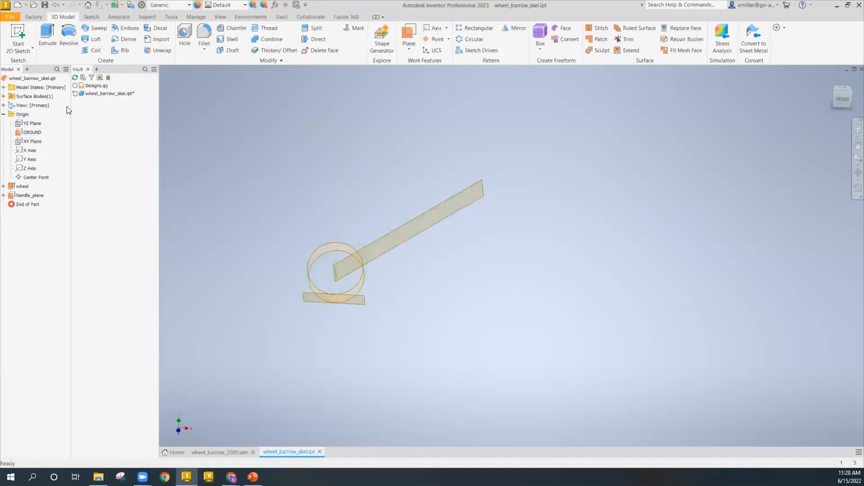
Start a 2D sketch on the XY plane and project the wheel's circular edge into it.
click(19, 30)
click(29, 142)
scroll(500, 222, up, 5)
scroll(220, 265, down, 2)
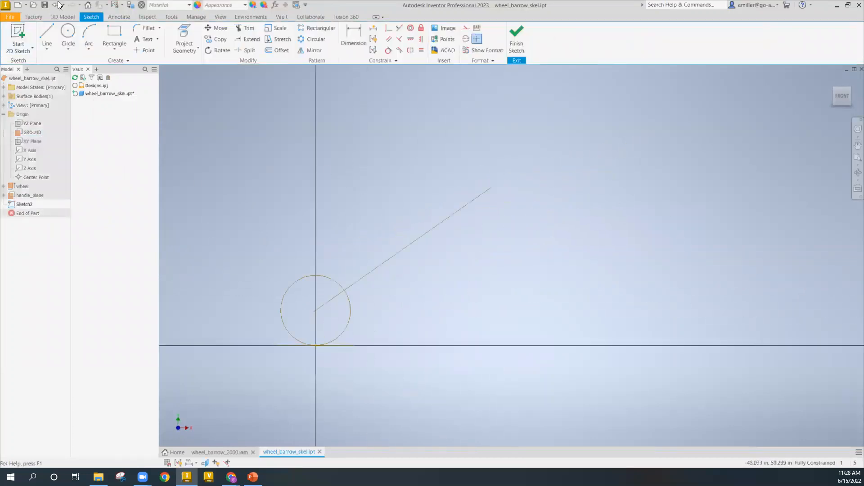
click(50, 30)
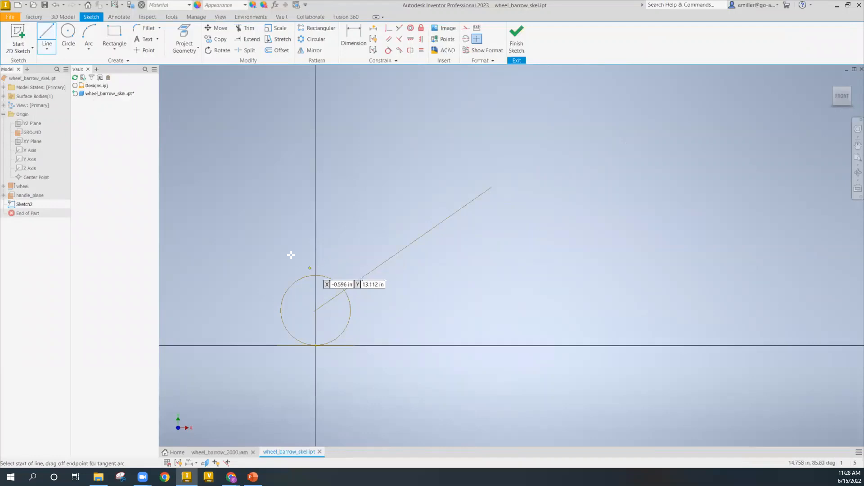
click(184, 38)
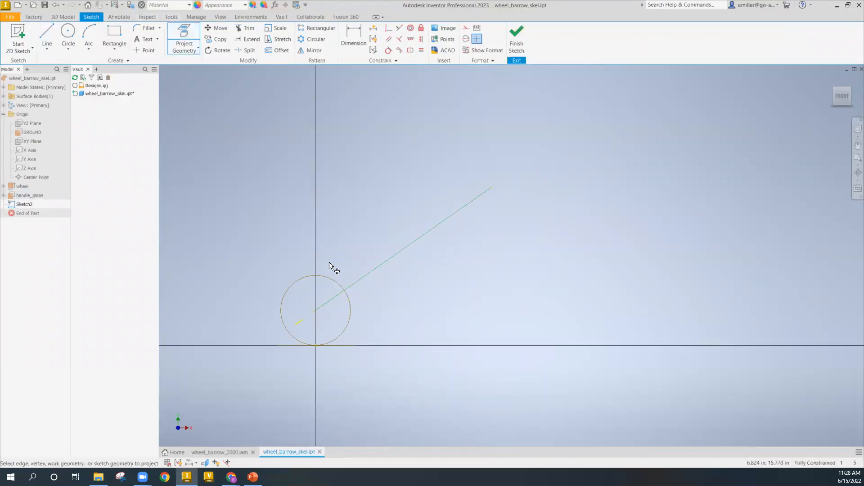
click(325, 278)
Sketch a closed five-sided bucket profile above the wheel, with a vertical rear, horizontal rim and floor, sloped front, and lower rear edge along handle_plane.
click(49, 33)
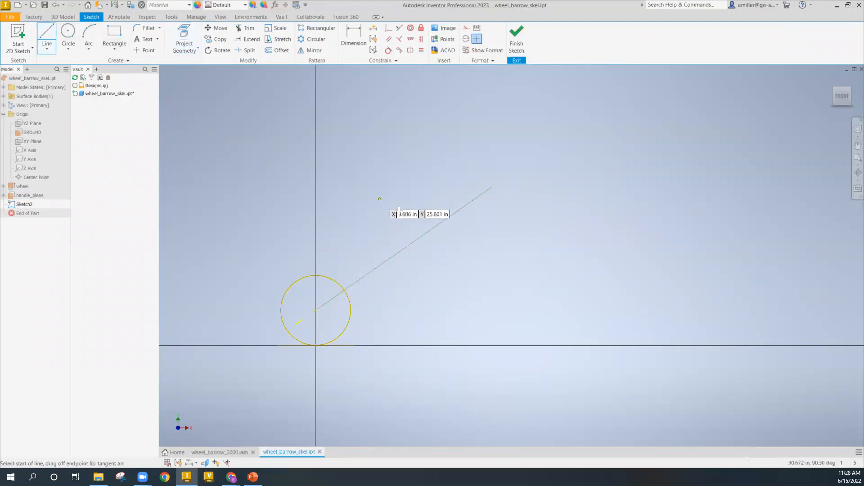
click(406, 246)
click(406, 203)
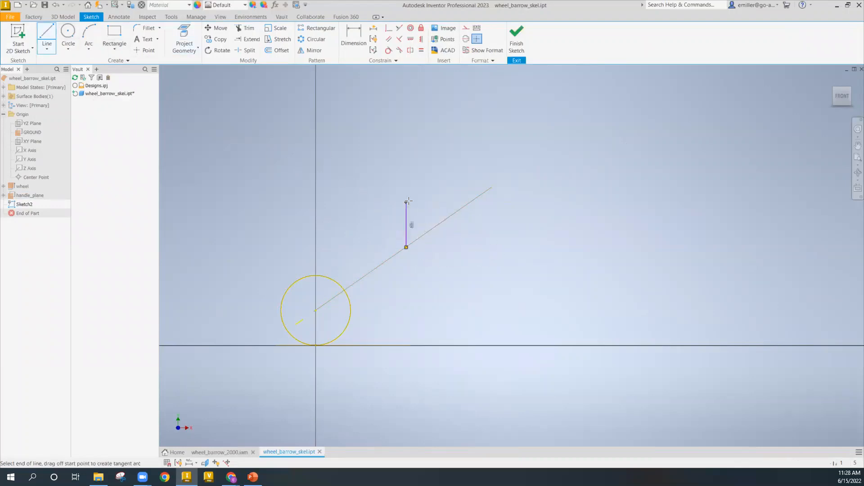
click(210, 203)
click(266, 271)
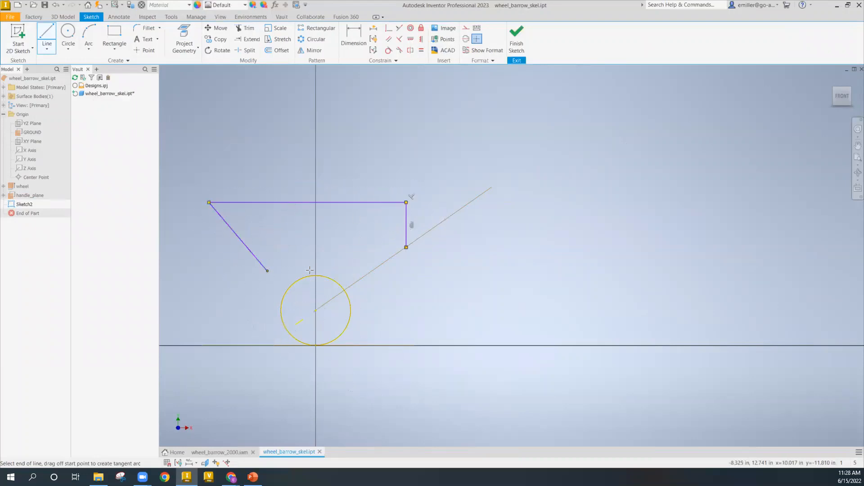
click(371, 271)
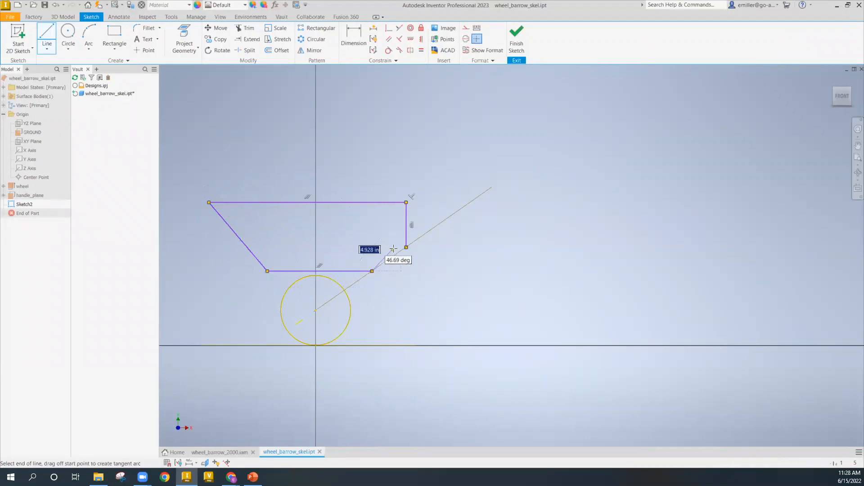
right_click(452, 244)
click(479, 246)
scroll(253, 306, up, 1)
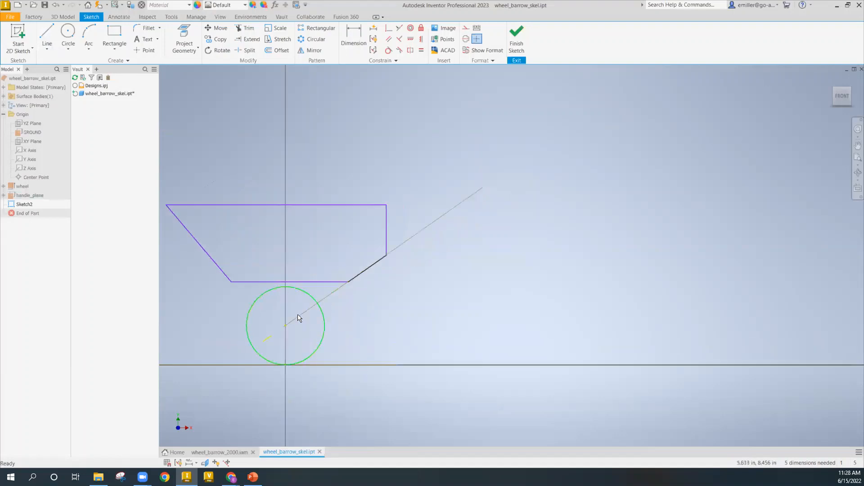
click(353, 34)
scroll(265, 299, up, 3)
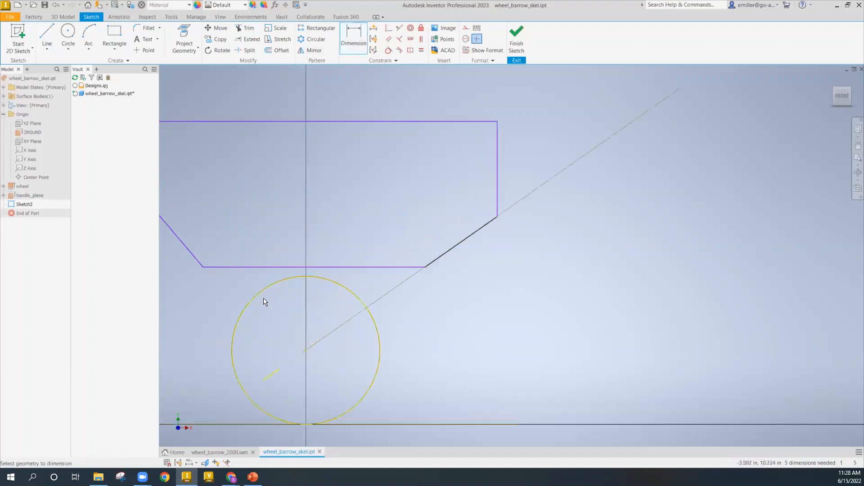
click(296, 277)
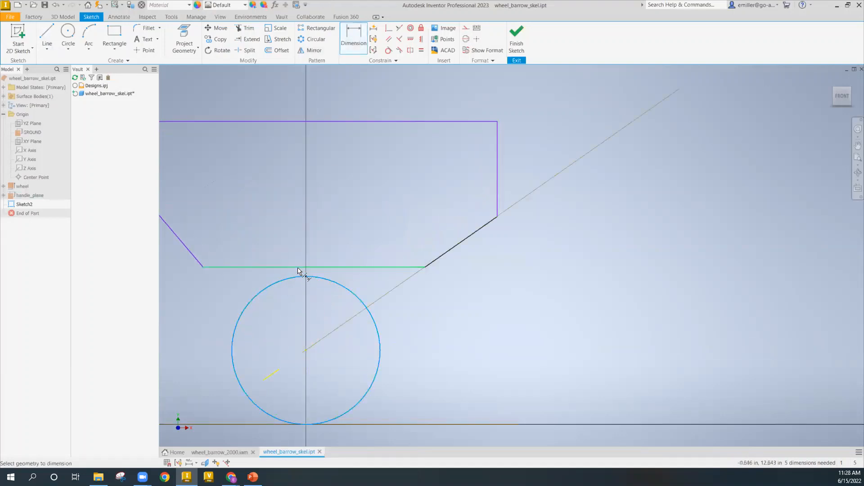
click(298, 267)
key(Escape)
Dimension the vertical gap between the bucket profile's bottom line and the top of the wheel circle as 1 in.
scroll(310, 269, up, 4)
click(347, 41)
click(297, 274)
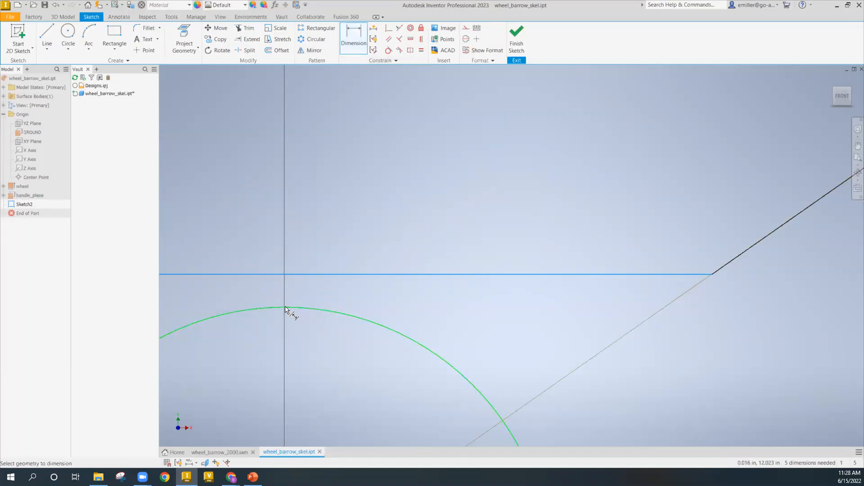
click(285, 309)
scroll(288, 306, up, 2)
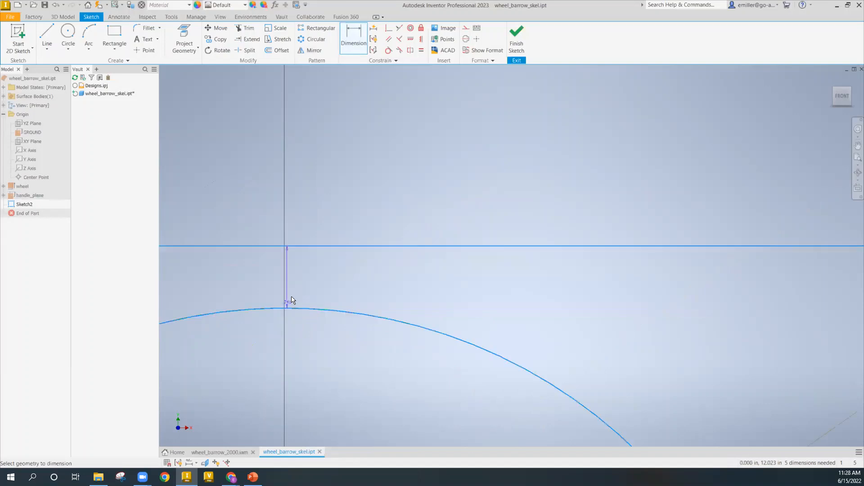
scroll(297, 288, down, 4)
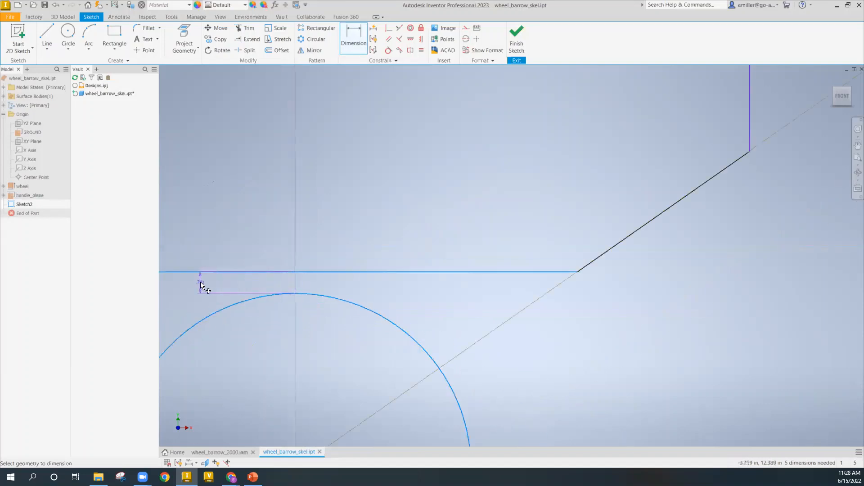
click(199, 283)
scroll(356, 287, down, 3)
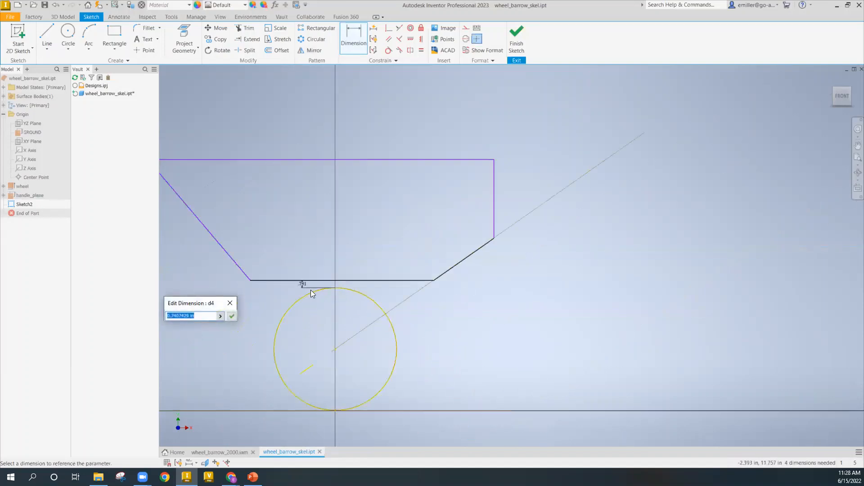
text(1)
key(Return)
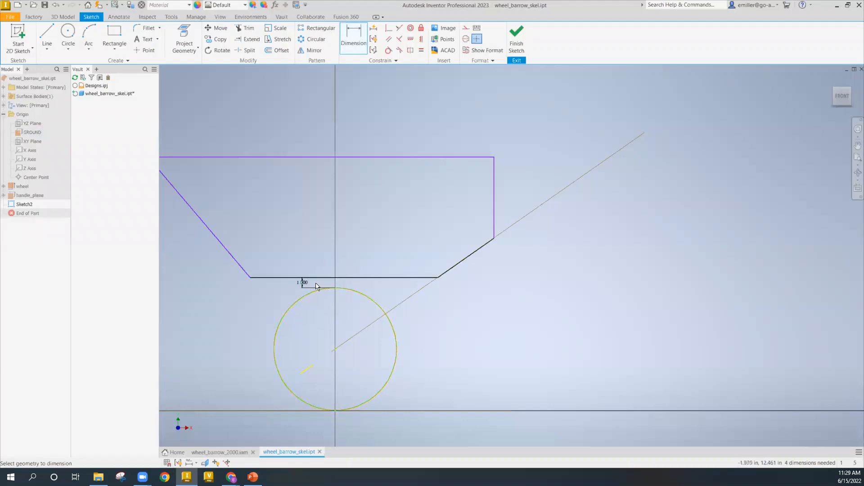
Dimension the bucket profile's top line to a length of 35 in.
scroll(297, 304, up, 3)
click(277, 219)
click(281, 194)
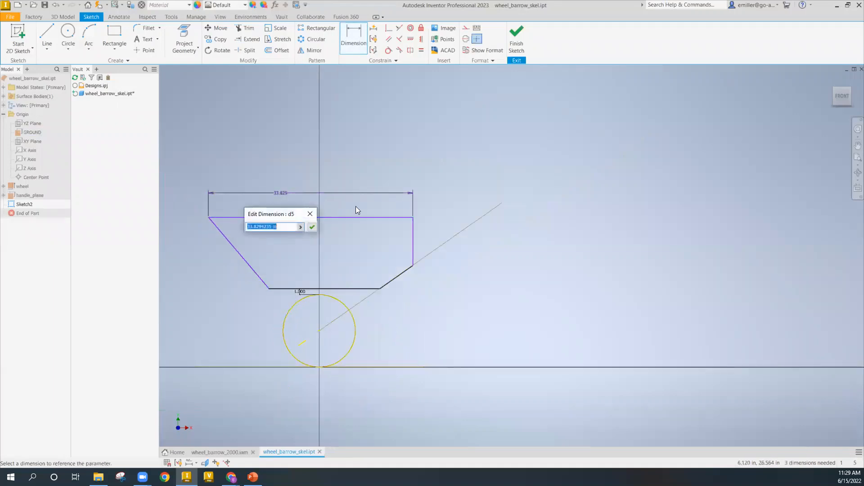
text(35)
key(Return)
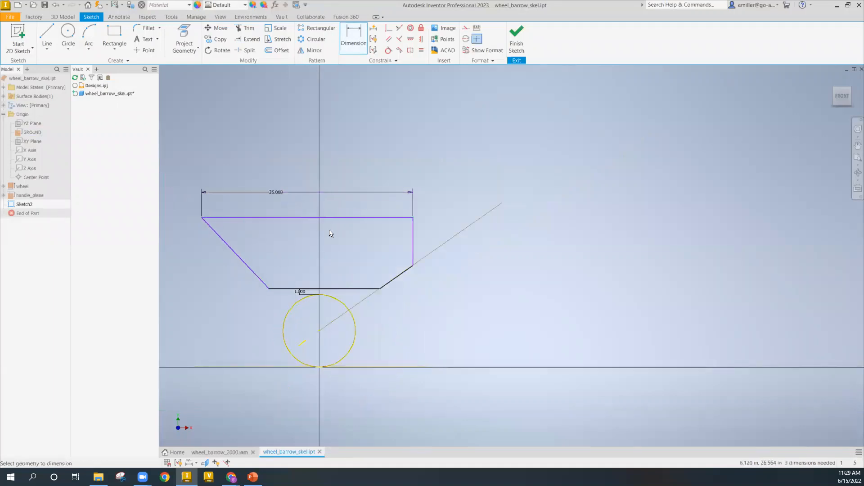
Dimension the angle between the bucket's bottom line and its sloped front line as 135 degrees.
click(284, 288)
click(256, 276)
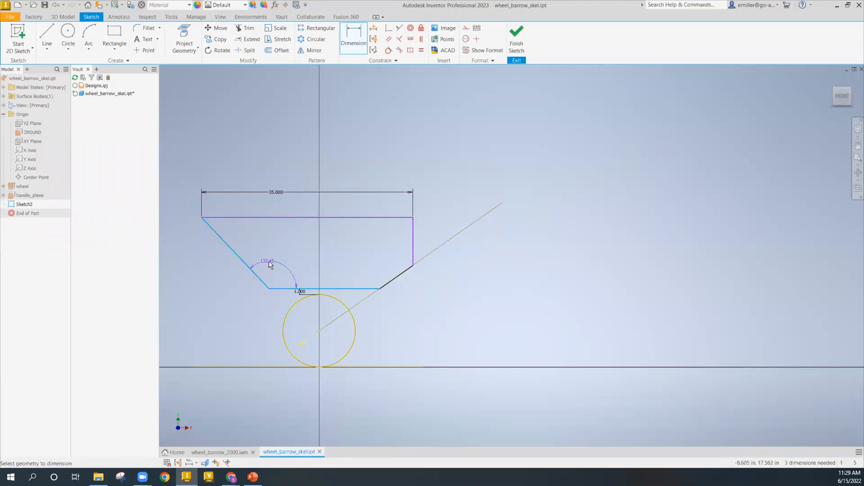
click(276, 265)
text(135)
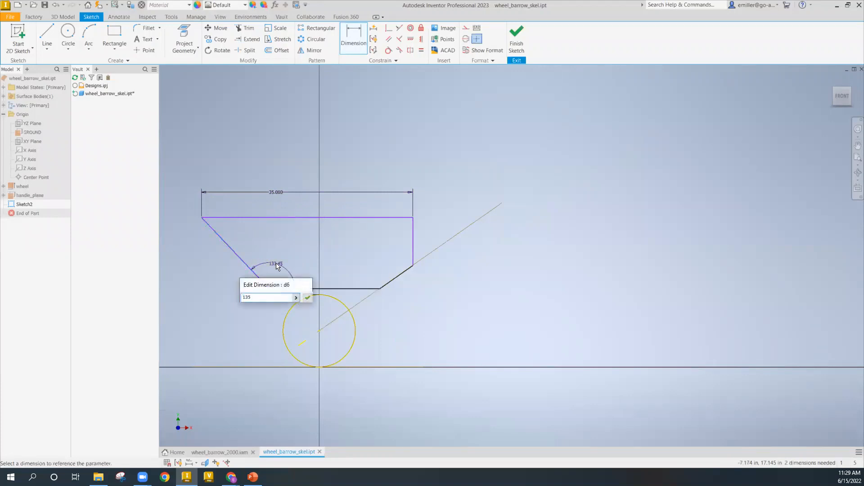
key(Return)
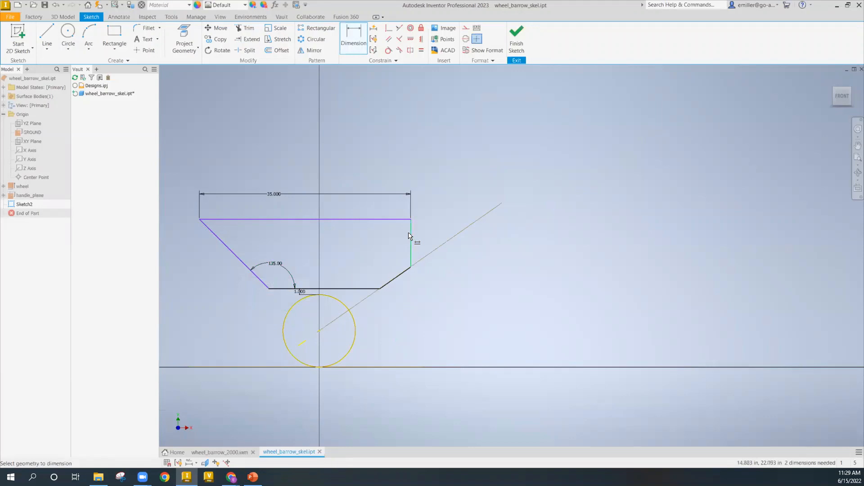
Set the height of the bucket's top line above the GROUND plane to 26 in.
click(384, 220)
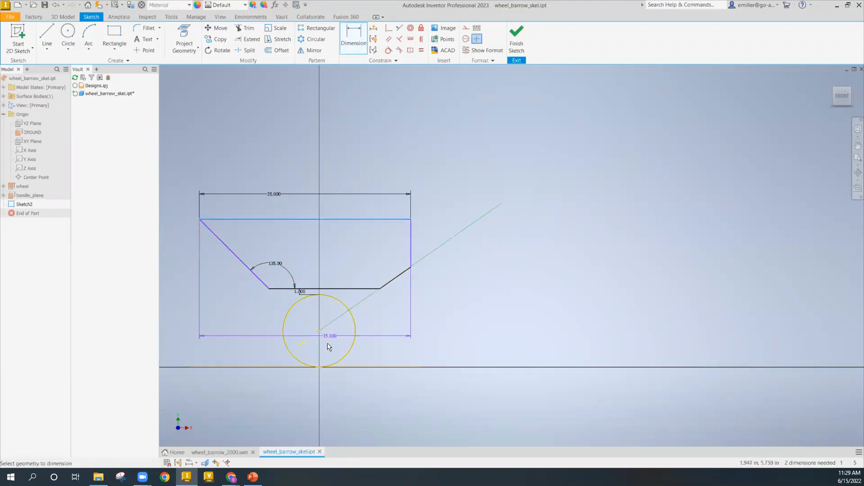
click(299, 368)
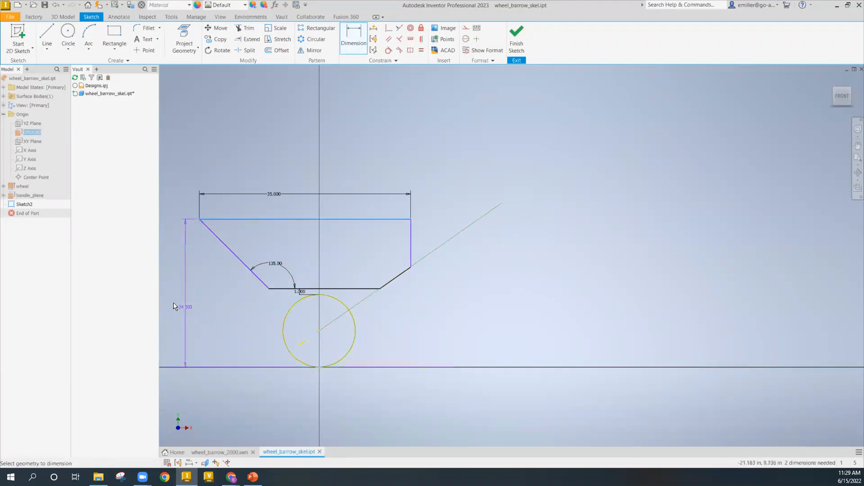
click(178, 305)
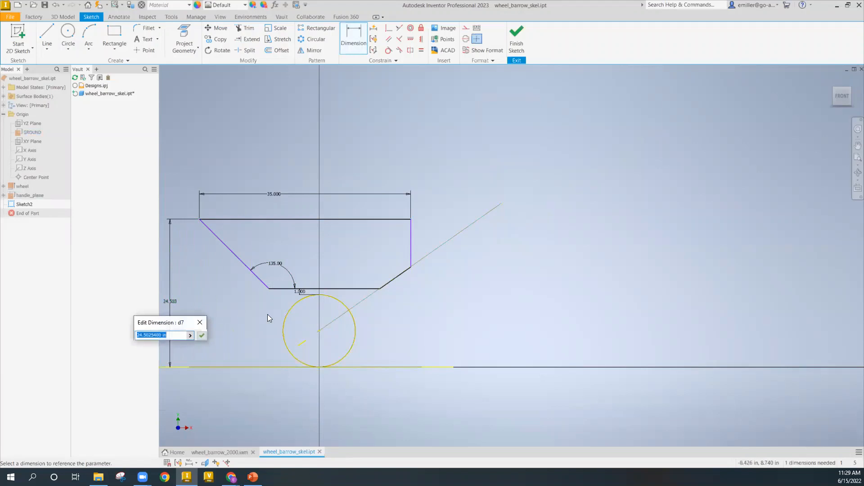
text(26)
key(Return)
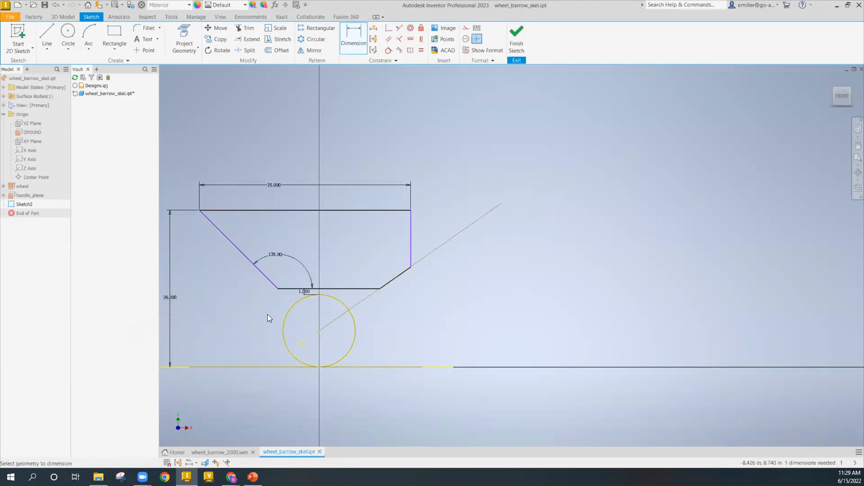
Dimension the bucket's vertical rear line 15 in horizontally from the wheel's centre and finish the sketch.
click(411, 237)
click(410, 229)
click(402, 163)
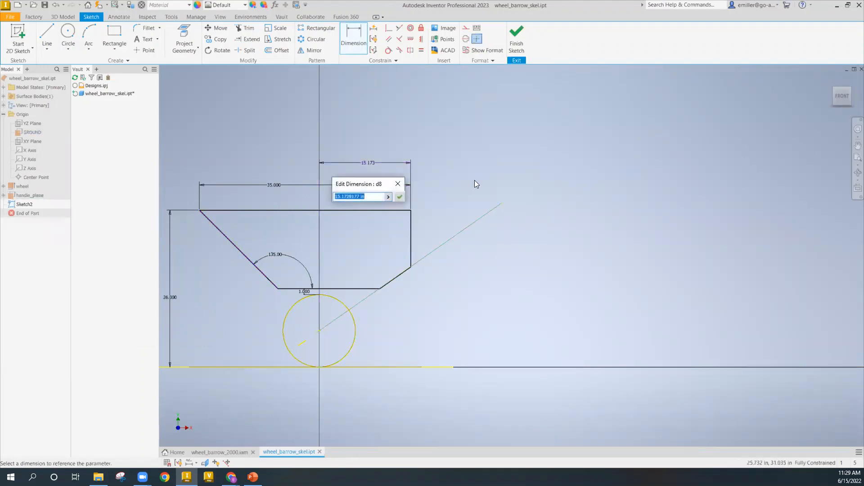
text(15)
key(Return)
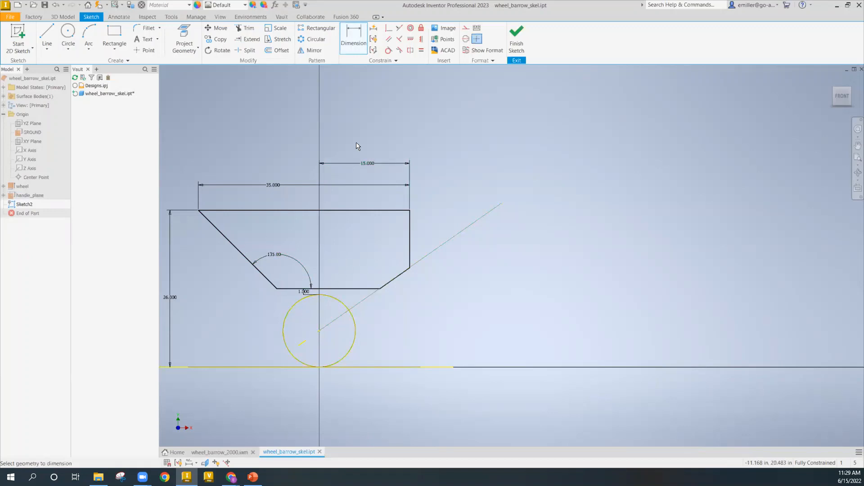
click(516, 38)
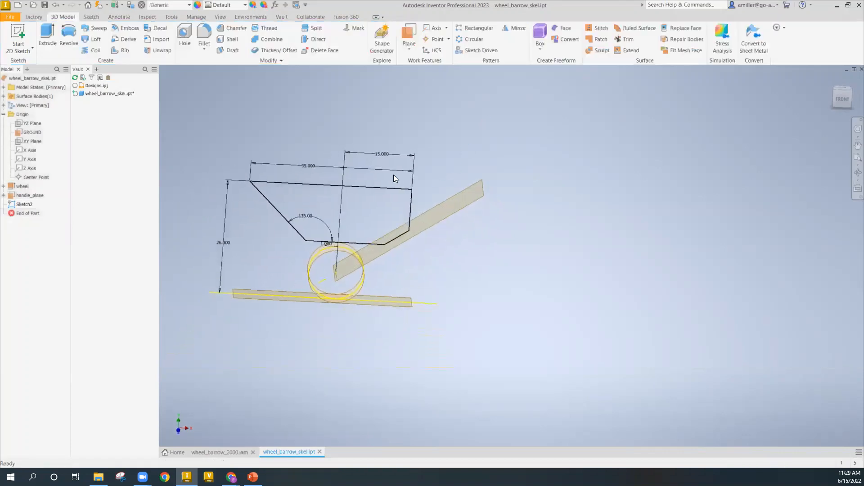
Extrude the five bucket profile curves as a surface, symmetric about the sketch plane, with a total distance of 20.375 in.
mouse_move(416, 170)
shift+middle_down()
mouse_move(368, 195)
mouse_move(334, 181)
mouse_move(378, 173)
mouse_move(342, 185)
shift+middle_up()
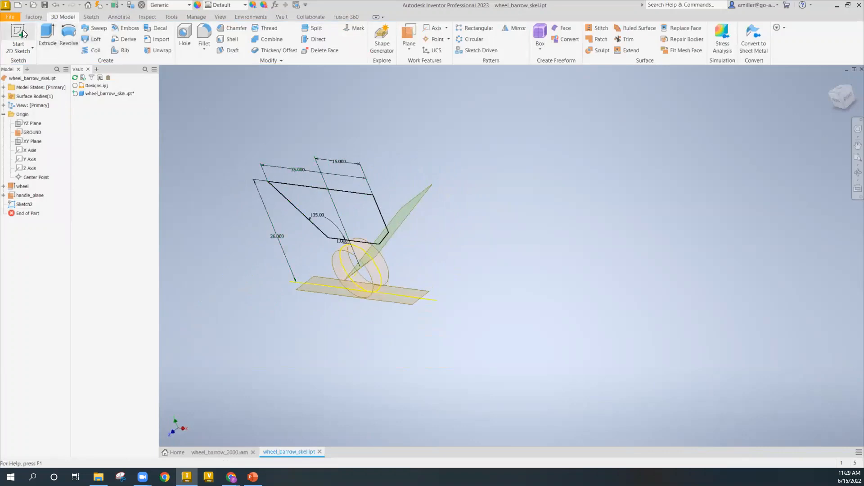
click(48, 34)
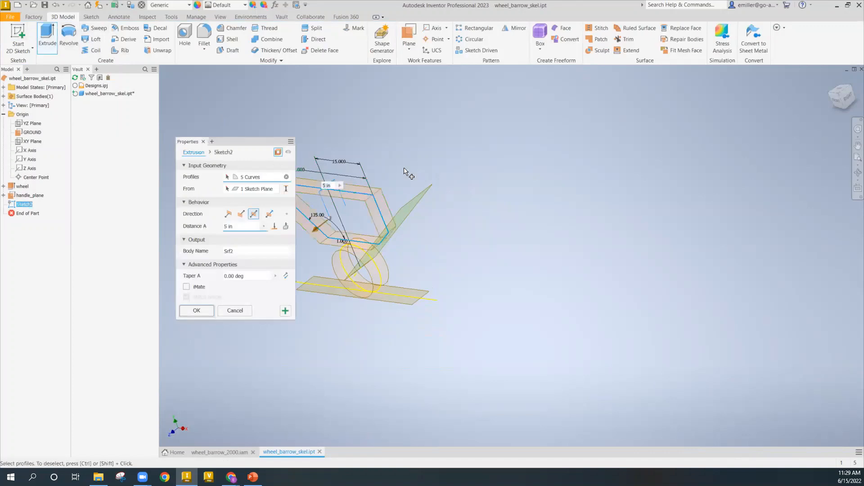
shift+middle_drag(391, 172, 429, 153)
shift+middle_drag(490, 194, 427, 177)
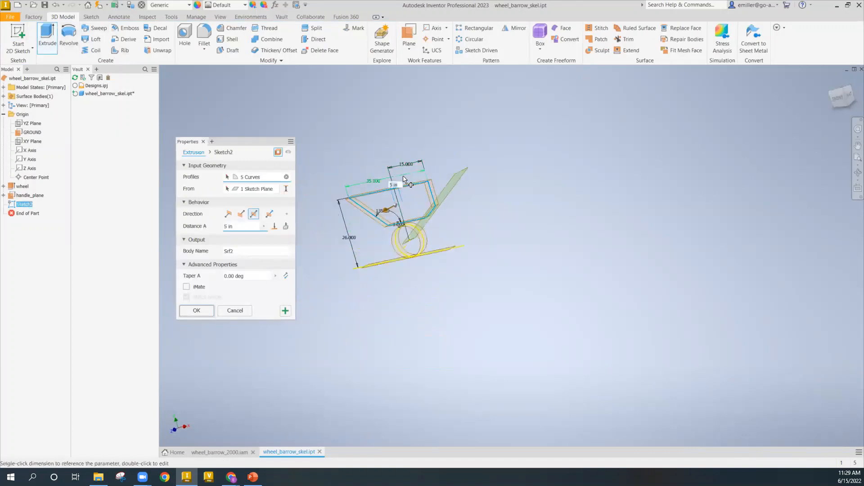
shift+middle_drag(483, 187, 466, 209)
drag(376, 216, 358, 224)
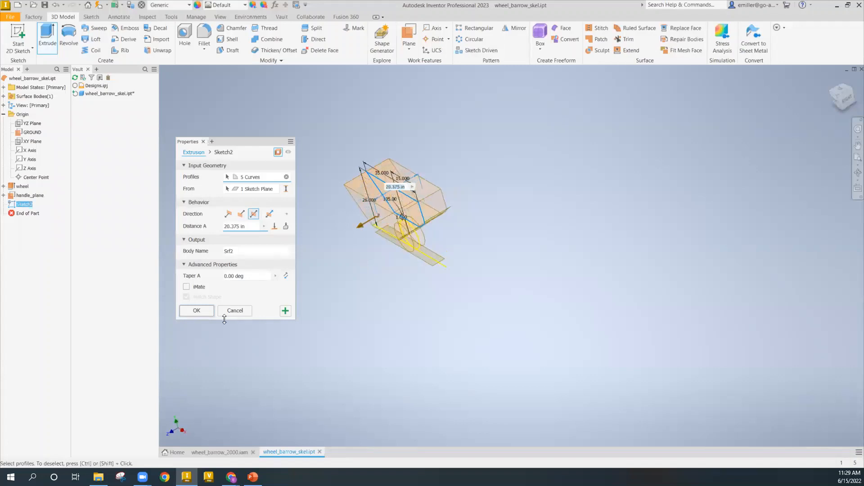
click(196, 311)
Save the skeleton part and return to wheel_barrow_2000.iam, showing the whole skeleton in the home view.
mouse_move(305, 294)
shift+middle_down()
mouse_move(385, 260)
mouse_move(419, 264)
mouse_move(340, 276)
mouse_move(449, 185)
mouse_move(439, 187)
mouse_move(513, 216)
mouse_move(436, 208)
mouse_move(447, 198)
mouse_move(446, 219)
mouse_move(452, 203)
mouse_move(448, 217)
mouse_move(384, 209)
shift+middle_up()
scroll(437, 192, up, 5)
scroll(453, 192, down, 5)
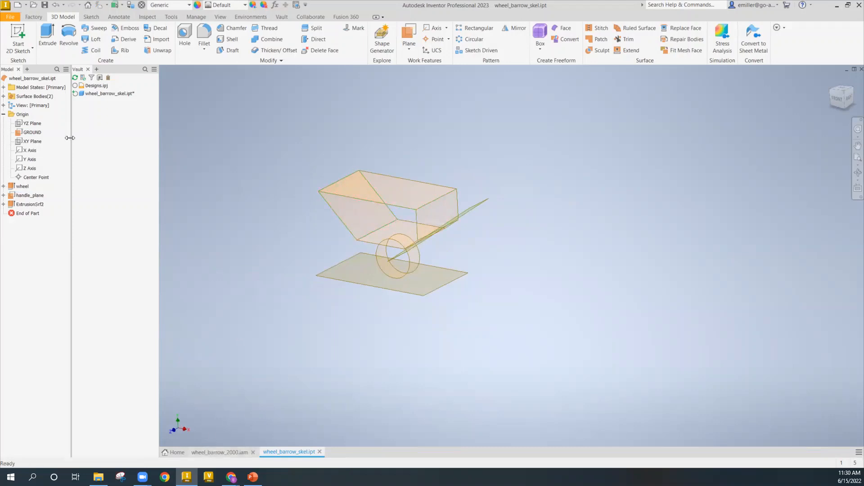
click(45, 6)
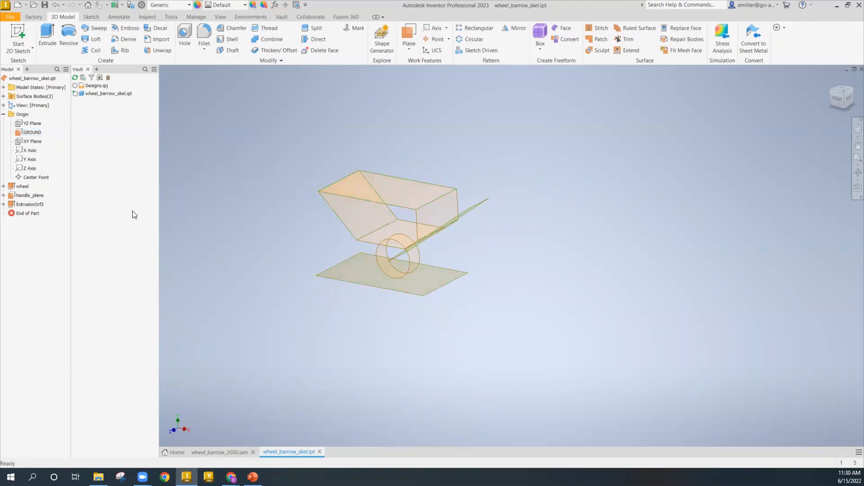
click(228, 452)
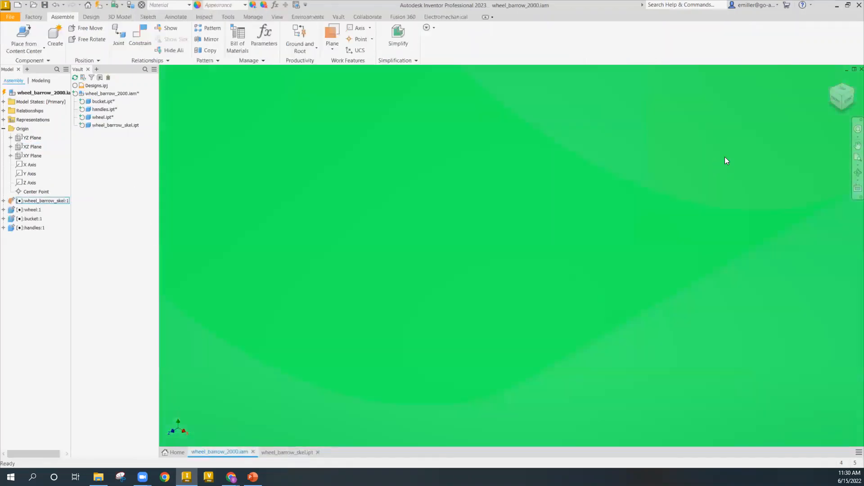
scroll(714, 164, down, 3)
click(831, 78)
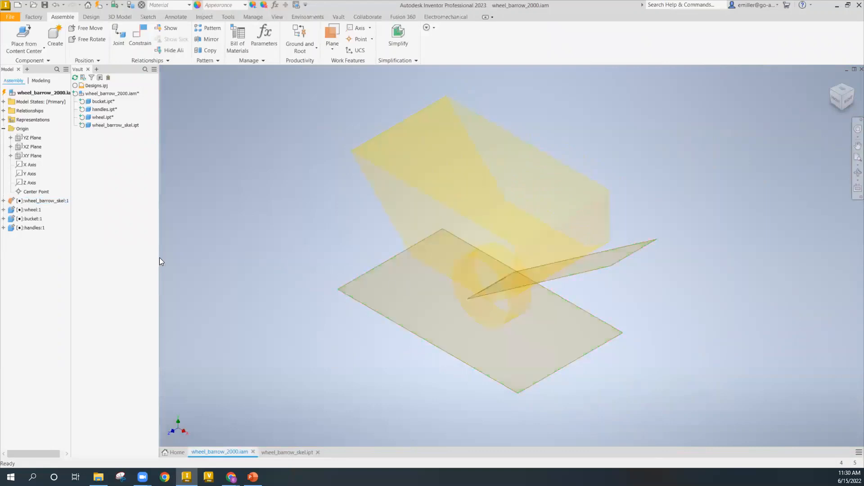
Edit the wheel part in place within the assembly and start a 2D sketch on its XY plane, facing the front view.
double_click(28, 210)
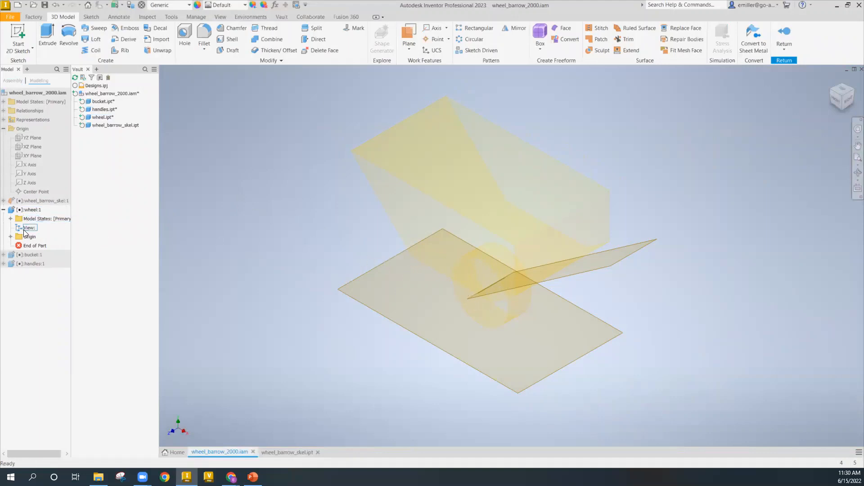
click(10, 237)
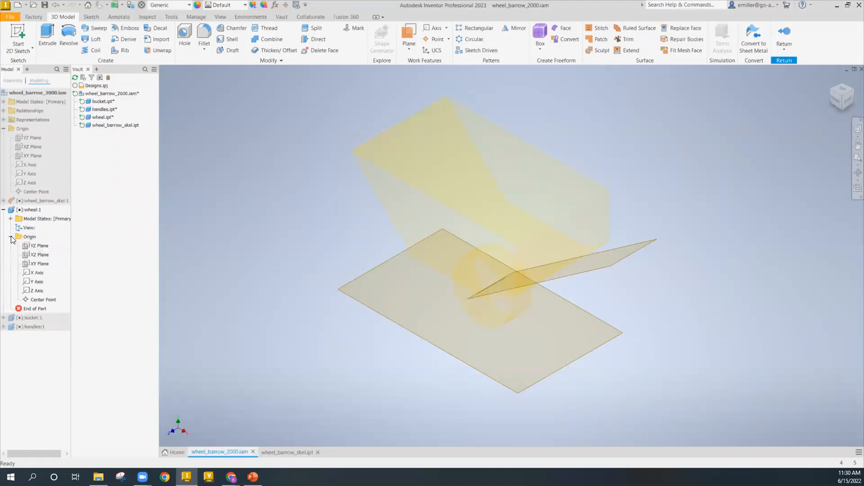
click(23, 33)
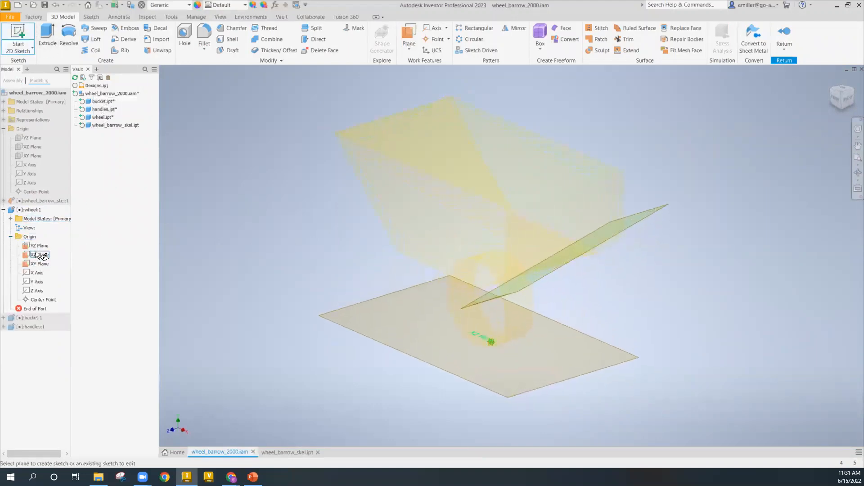
scroll(495, 342, up, 5)
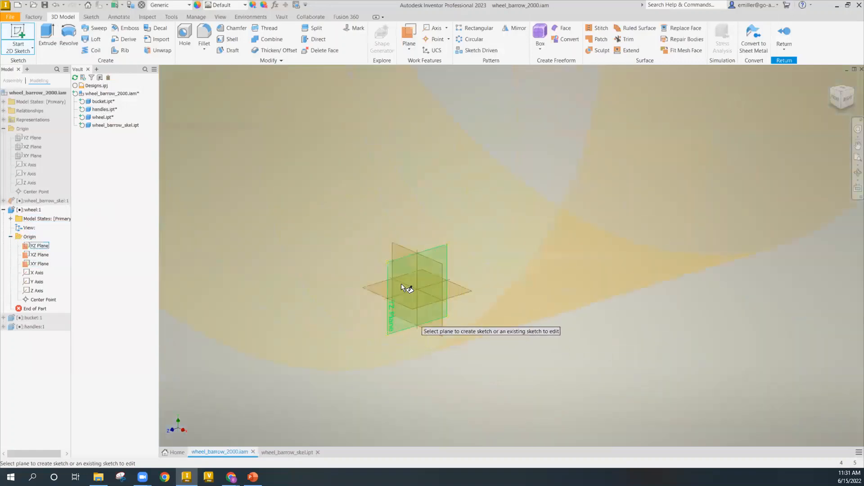
click(404, 248)
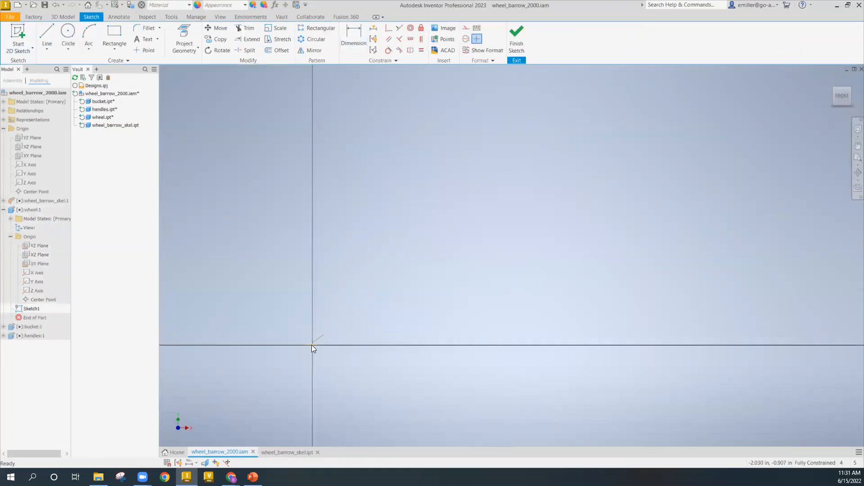
middle_drag(311, 345, 360, 346)
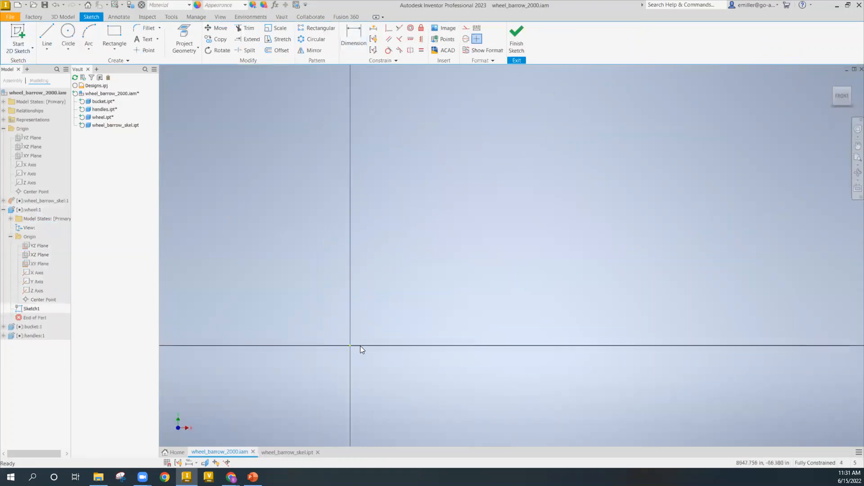
click(842, 96)
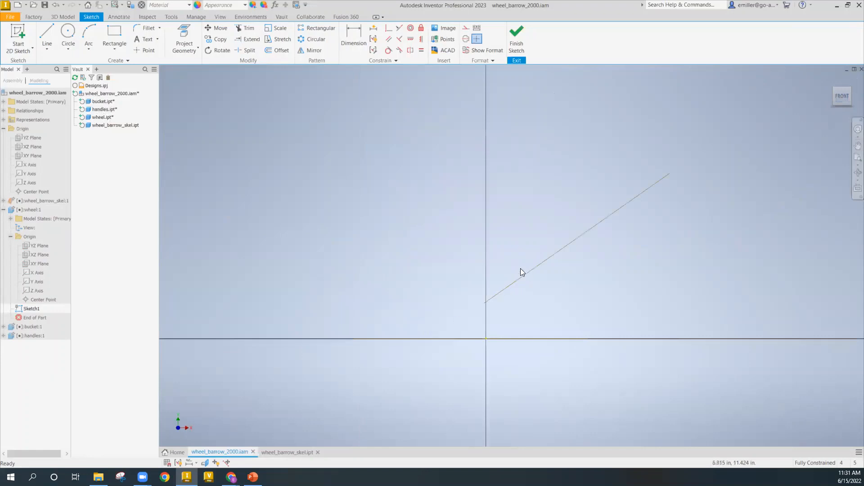
Project the skeleton wheel's circular edge into the wheel part's sketch and finish the sketch.
scroll(488, 330, up, 5)
scroll(486, 327, down, 5)
click(184, 36)
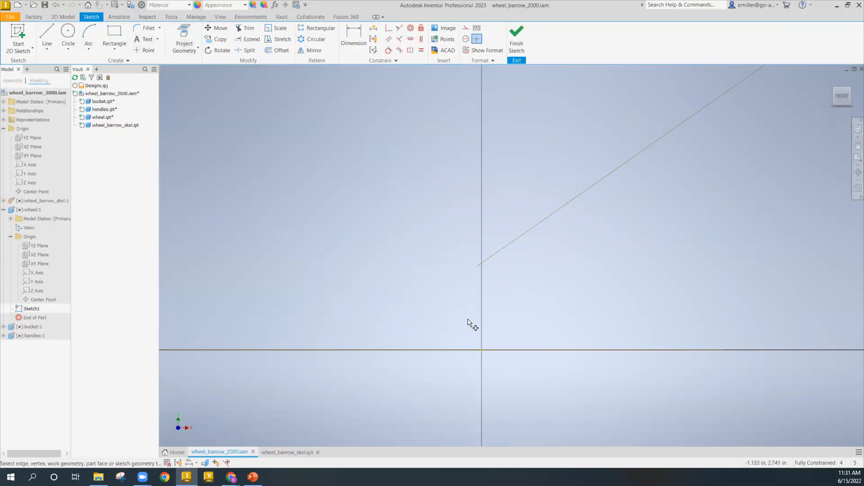
click(455, 180)
scroll(309, 216, down, 3)
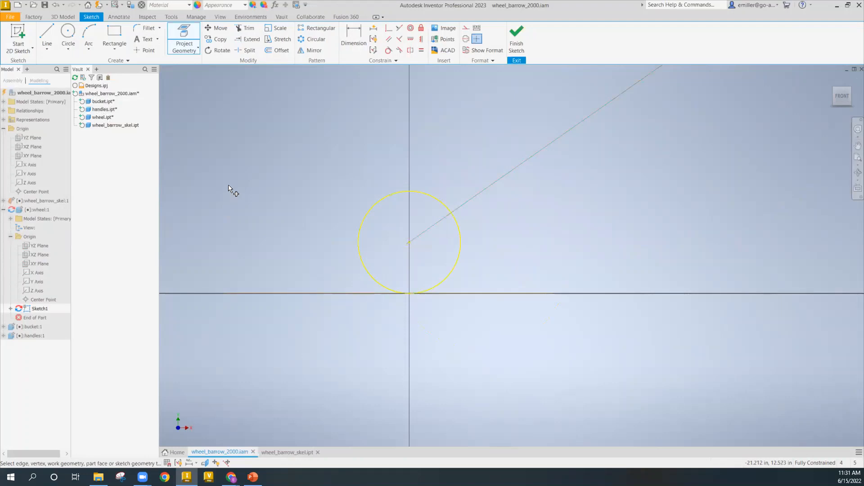
click(516, 36)
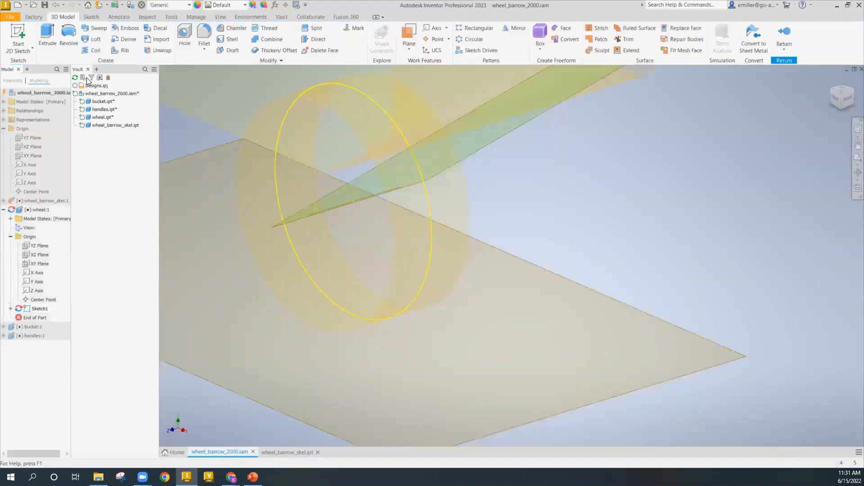
Extrude the projected wheel circle as a solid, symmetric about the sketch plane, with a total distance of 5 in.
key(e)
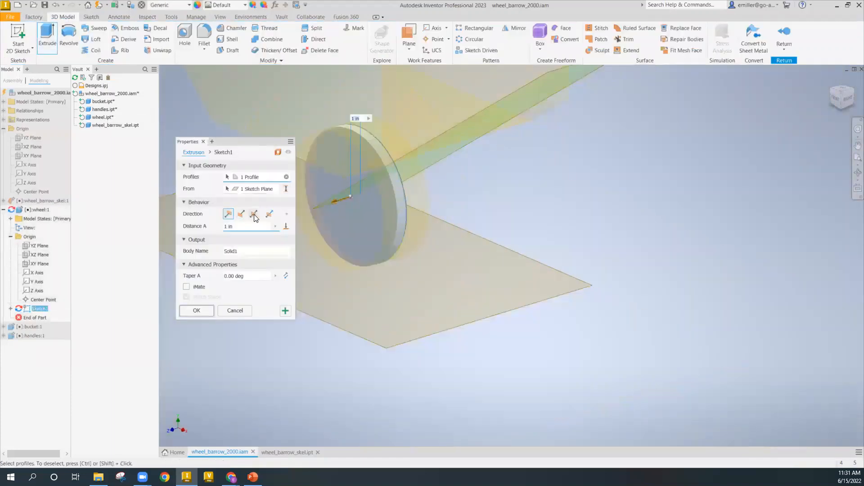
text(5)
click(253, 214)
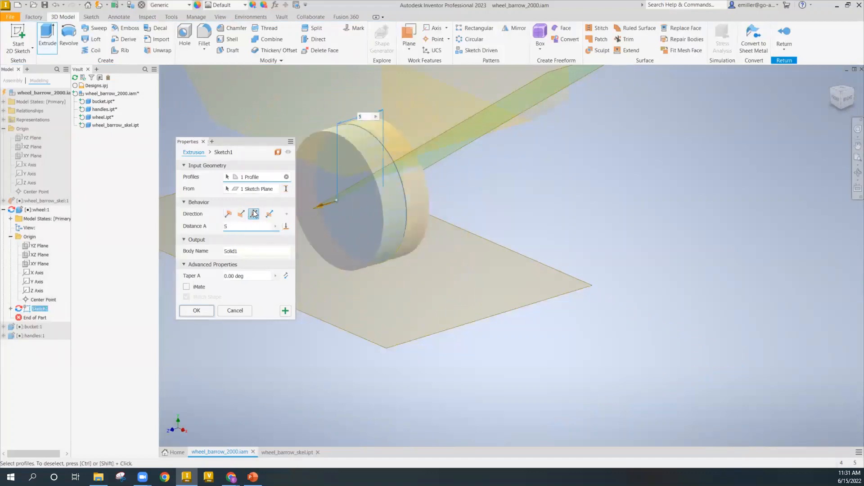
click(201, 310)
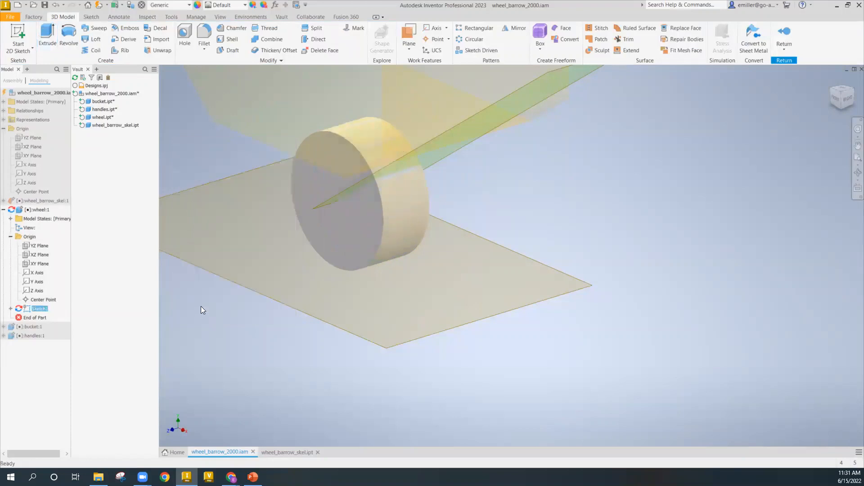
Fillet the two outer circular edges of the wheel with a 1.3125 in radius.
click(188, 5)
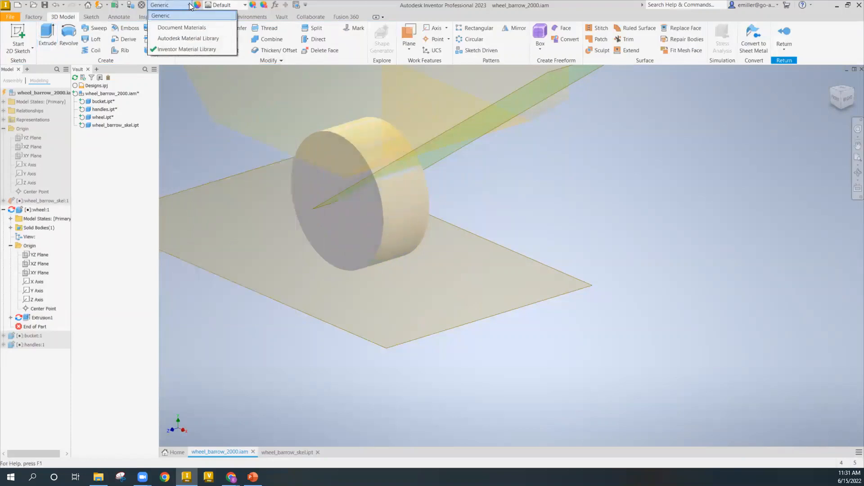
click(190, 6)
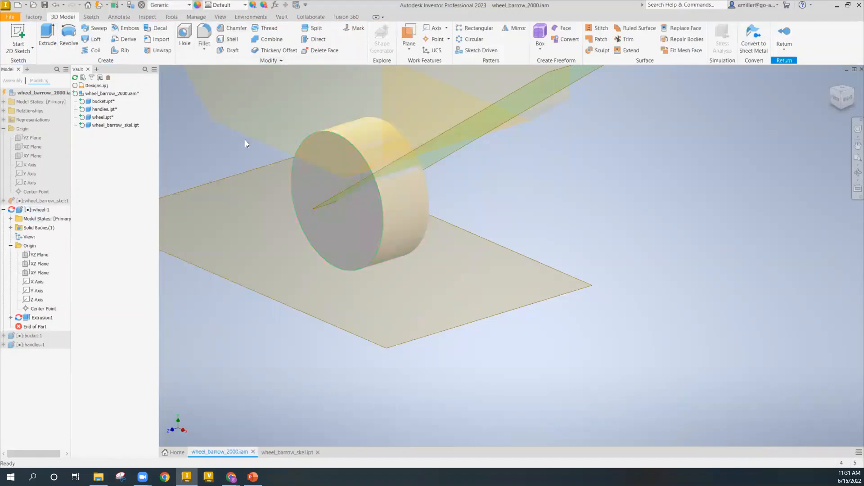
click(333, 131)
click(394, 124)
drag(402, 116, 396, 119)
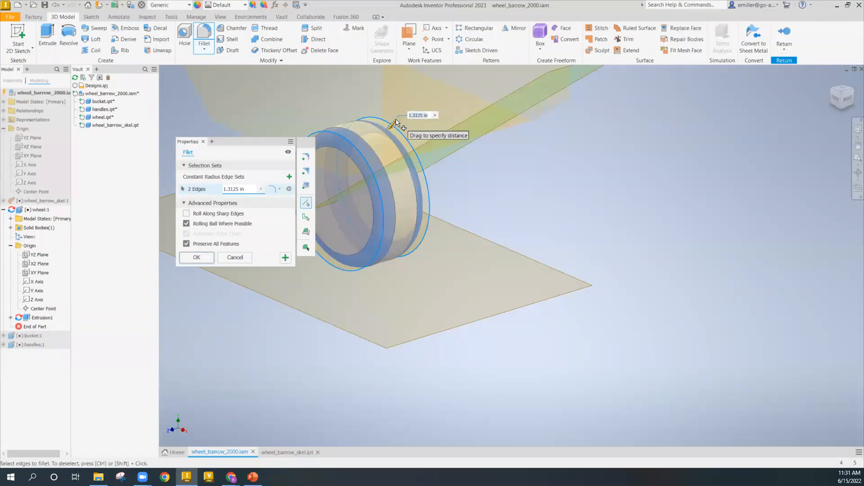
key(Return)
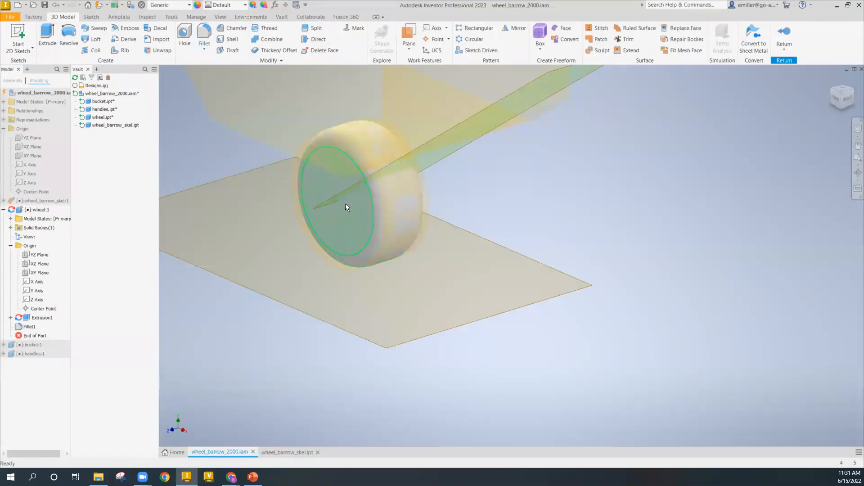
Open the wheel part in its own window and show it at an angle.
right_click(27, 209)
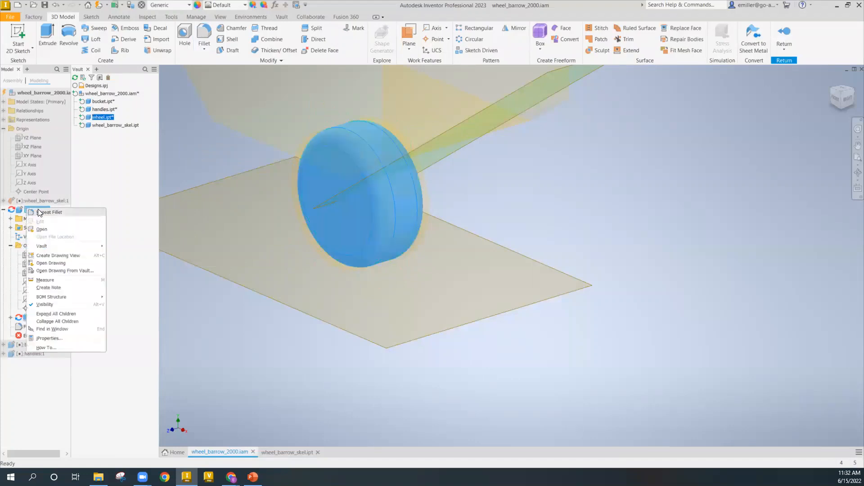
click(45, 230)
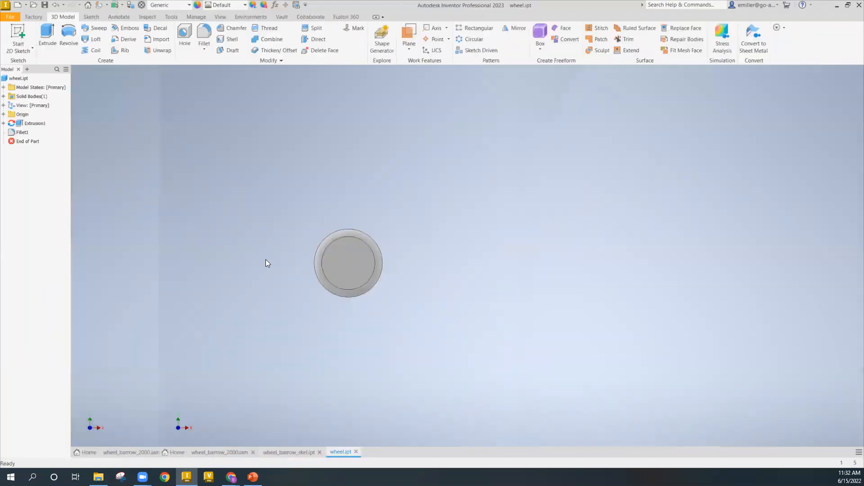
scroll(295, 259, down, 3)
shift+middle_drag(353, 260, 302, 270)
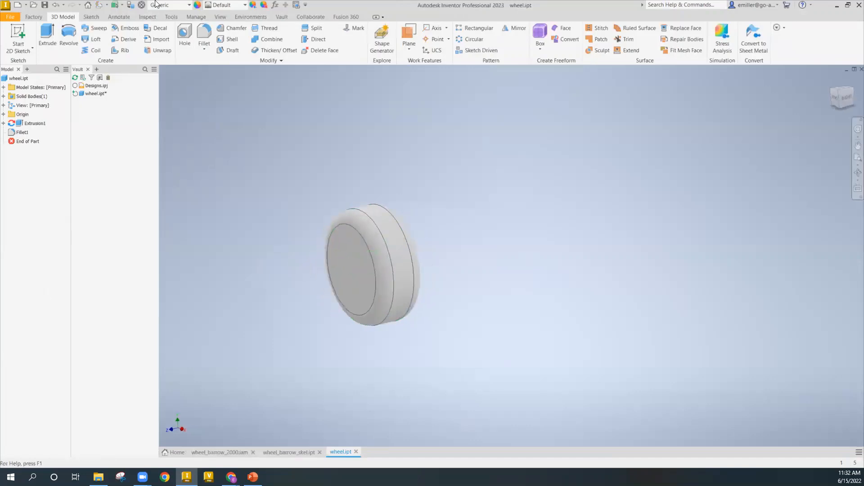
click(170, 3)
click(179, 6)
click(189, 4)
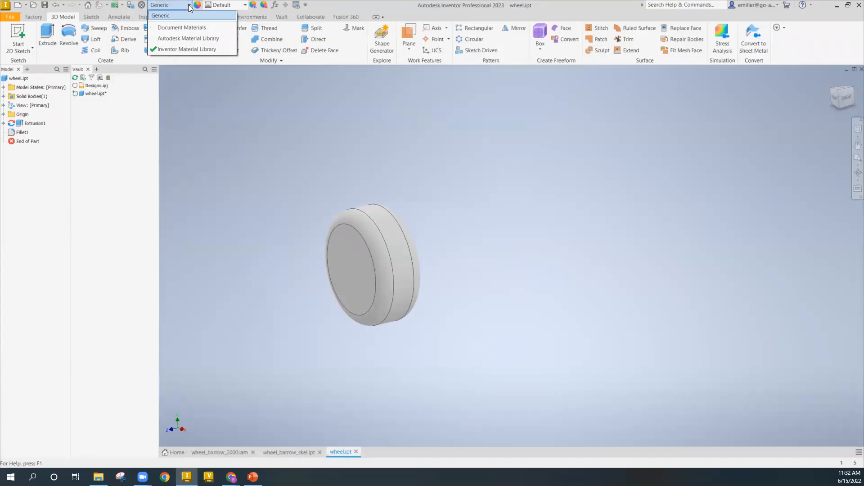
click(216, 101)
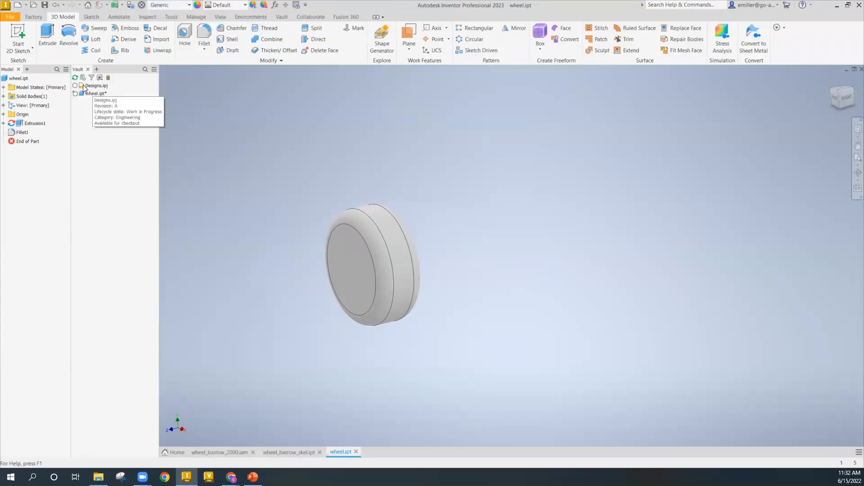
Inspect the sketch reference beneath the wheel's extrusion and bring up the skeleton part wheel_barrow_skel.ipt.
shift+middle_drag(320, 242, 325, 248)
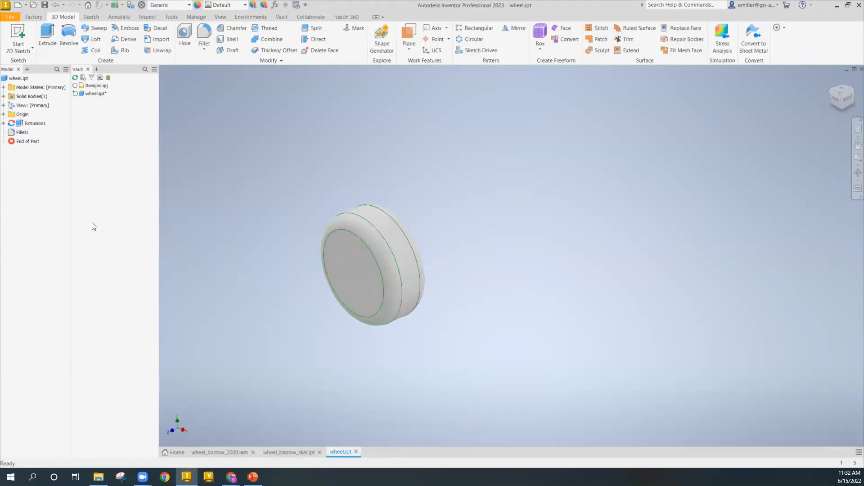
click(4, 123)
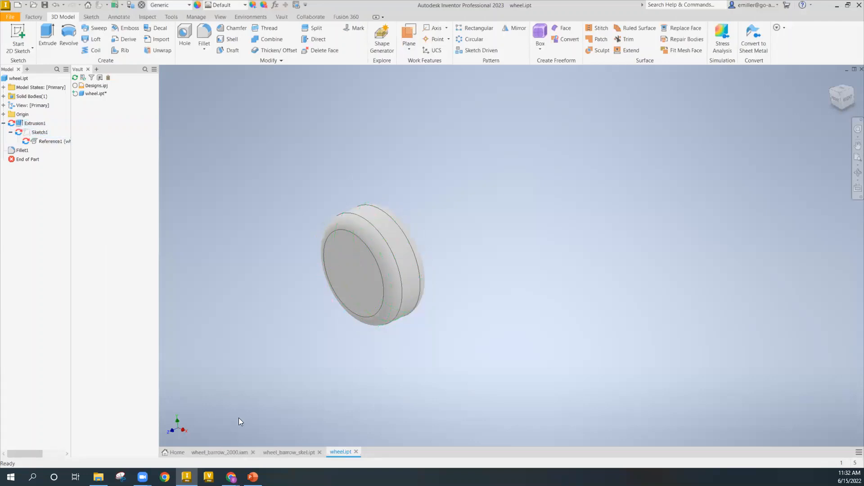
click(280, 450)
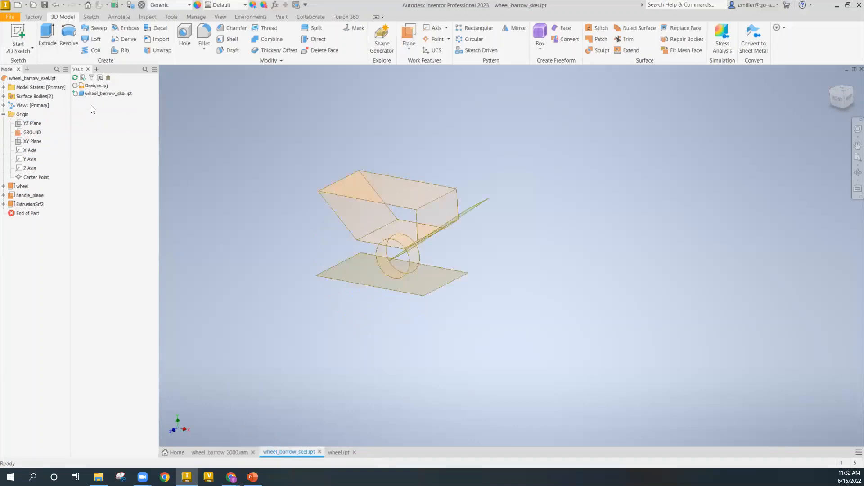
Return to wheel_barrow_2000.iam and save the assembly together with its dependent part files.
click(218, 449)
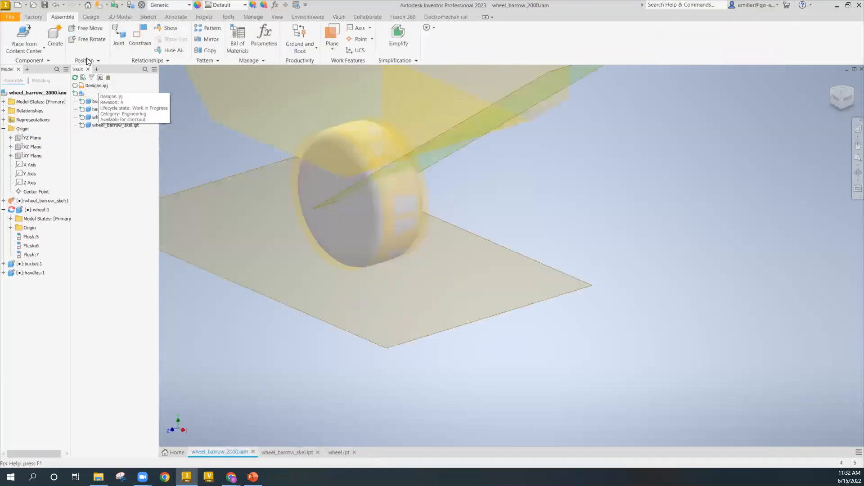
click(44, 6)
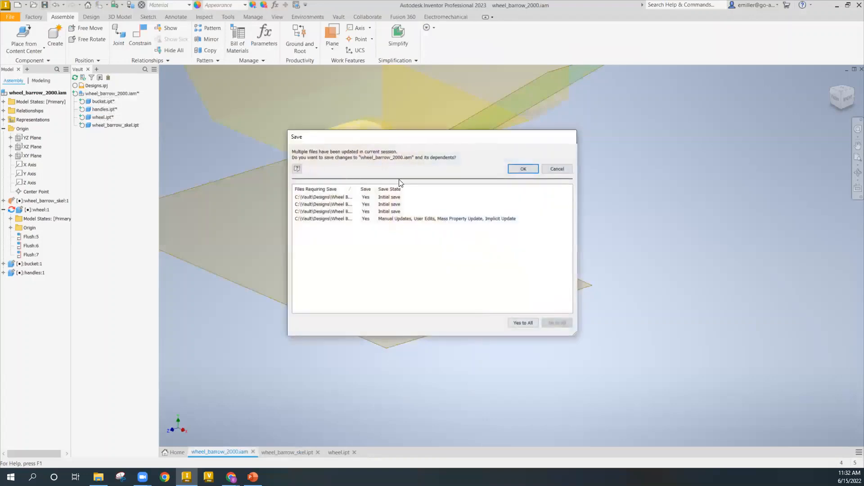
click(526, 168)
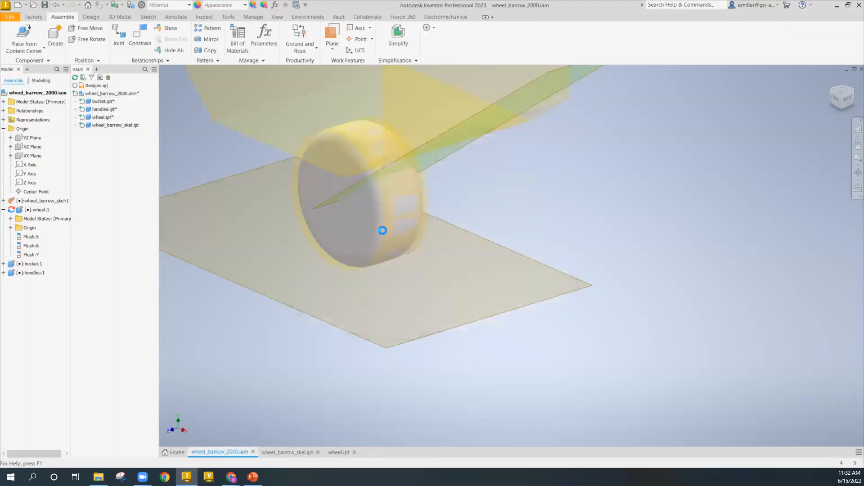
scroll(395, 265, up, 3)
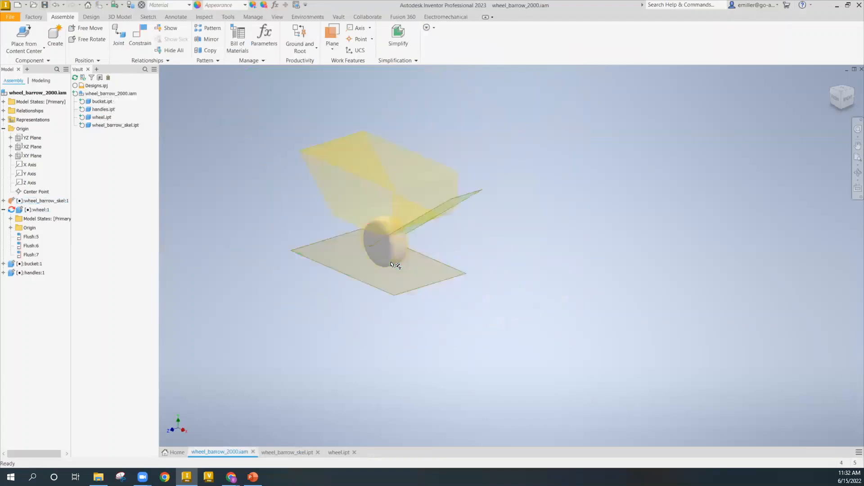
scroll(384, 162, down, 4)
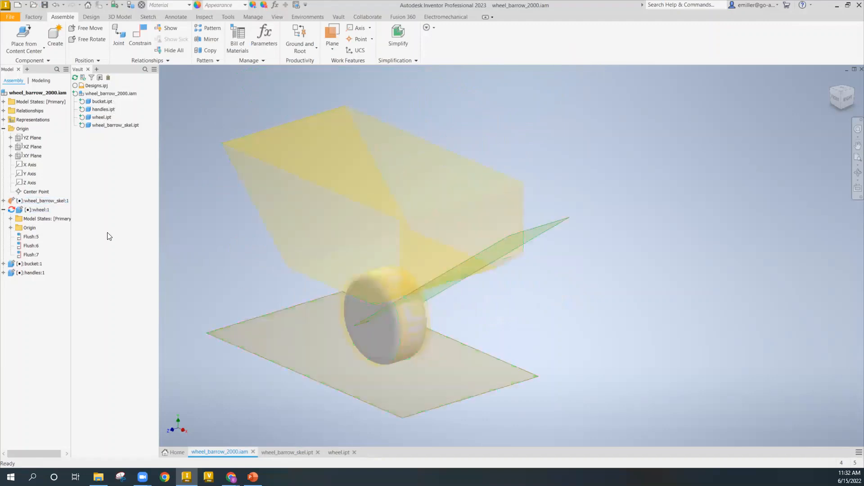
Examine the wheel component's available options and its origin planes in the assembly, and collapse its structure.
right_click(23, 211)
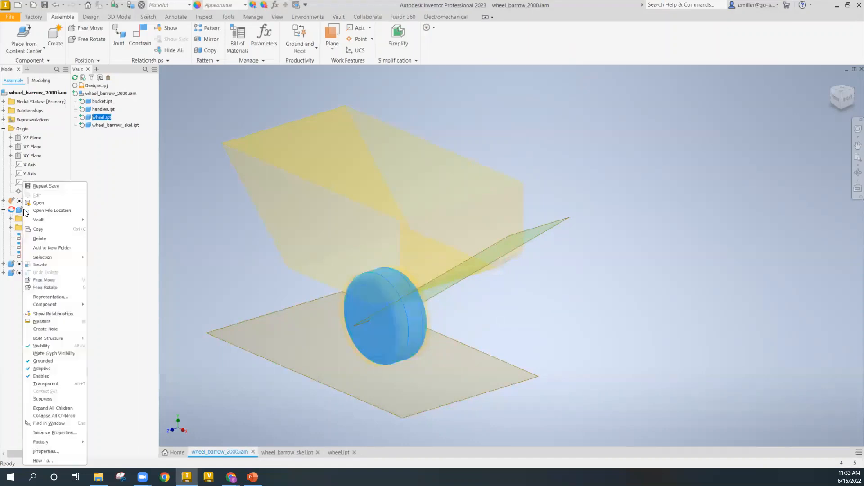
click(201, 307)
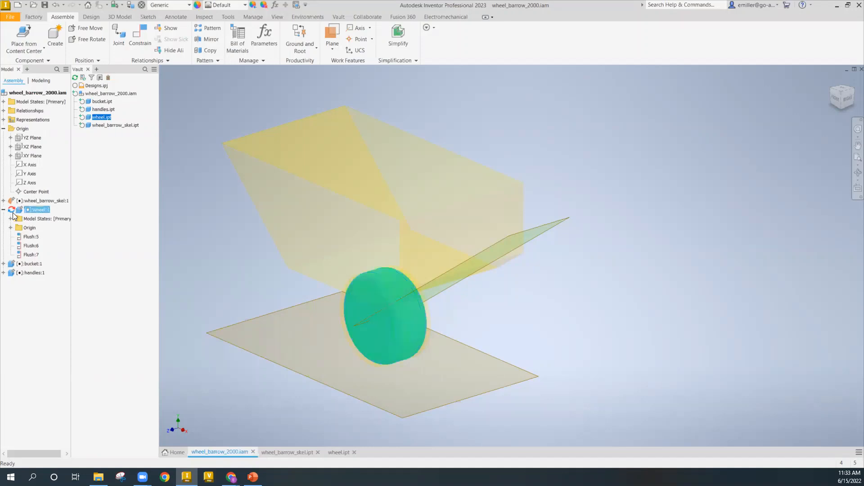
click(10, 228)
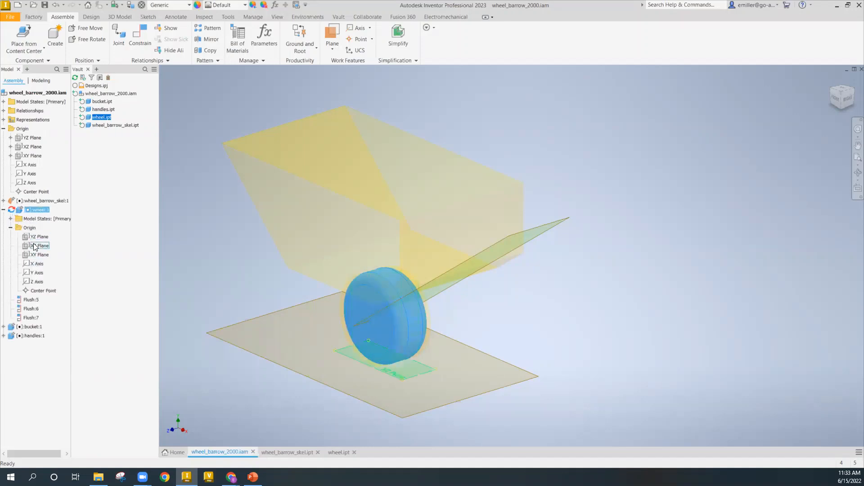
click(189, 230)
click(3, 210)
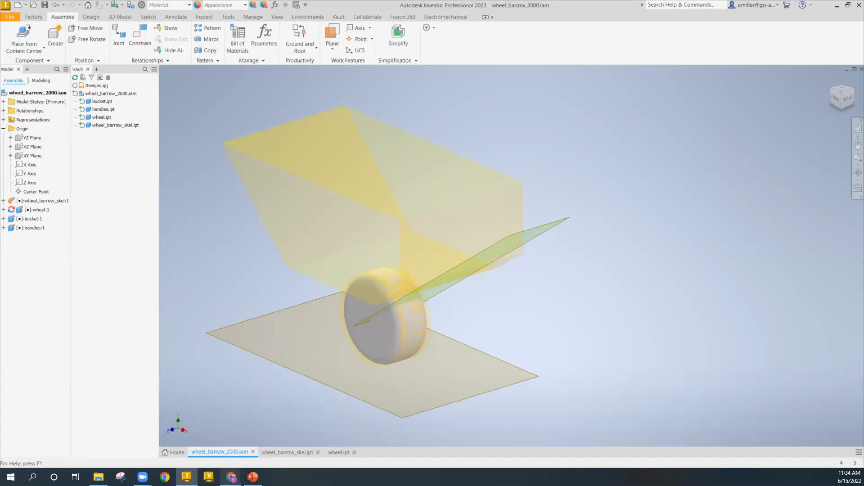
mouse_move(142, 477)
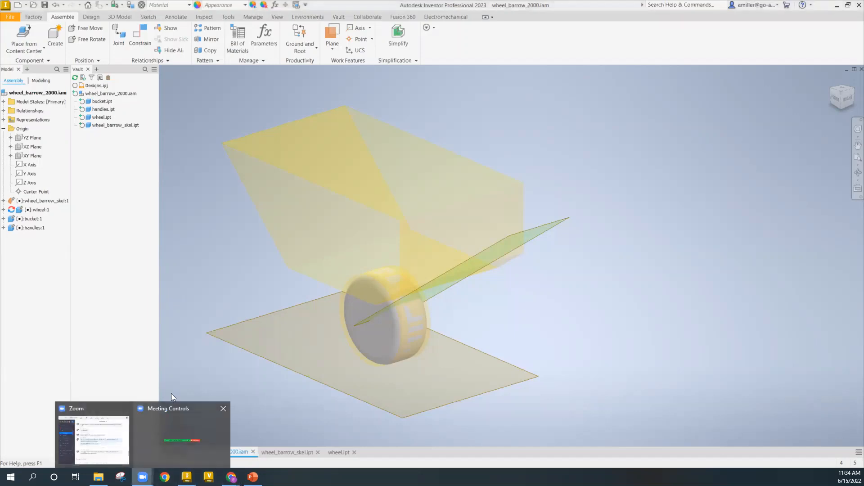
click(174, 407)
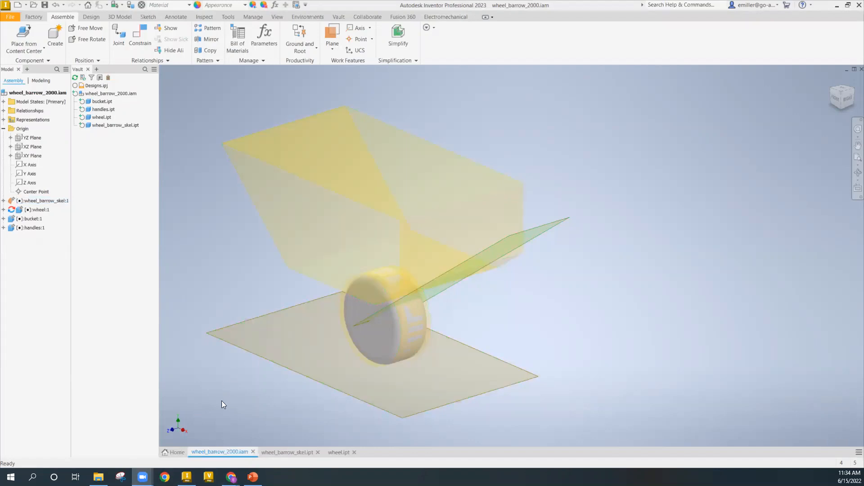
mouse_move(142, 476)
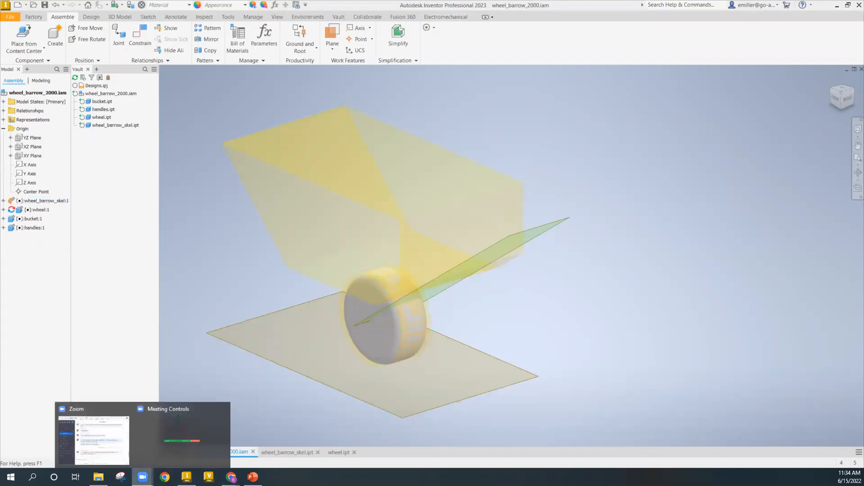
click(169, 425)
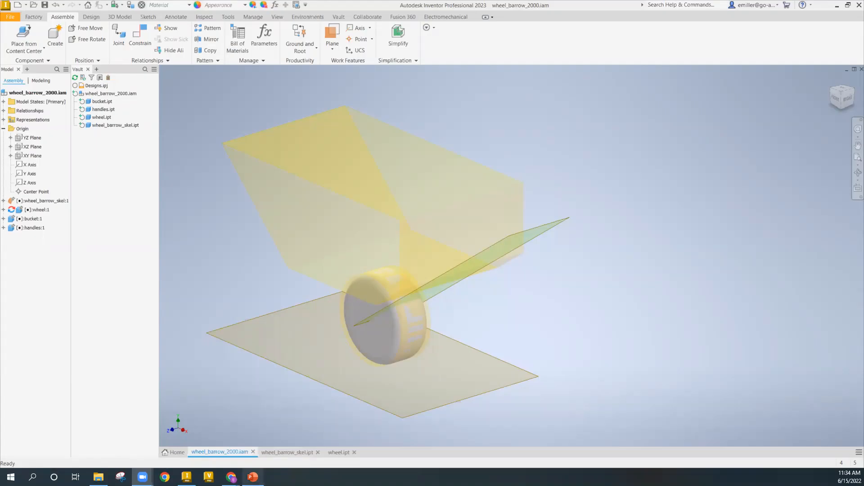
Switch to the Inventor Advanced Assembly Webinar presentation in PowerPoint and start the slide show from the "Thank you." slide.
click(253, 477)
click(47, 318)
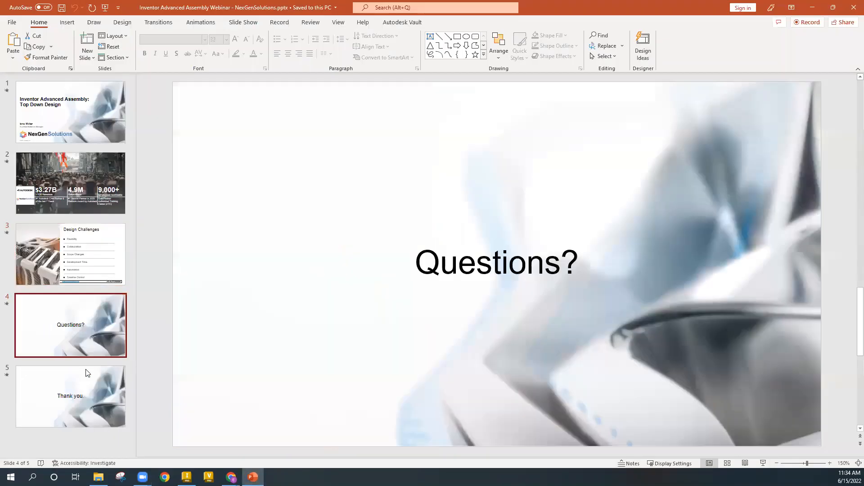
click(77, 391)
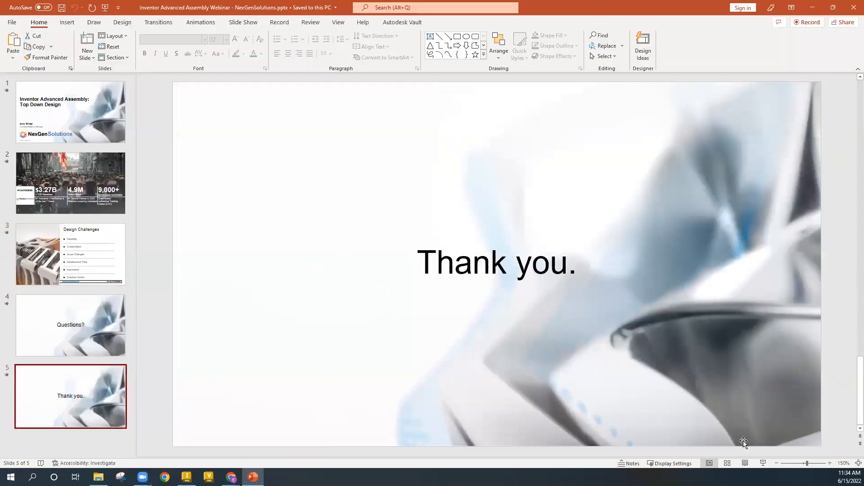
click(764, 464)
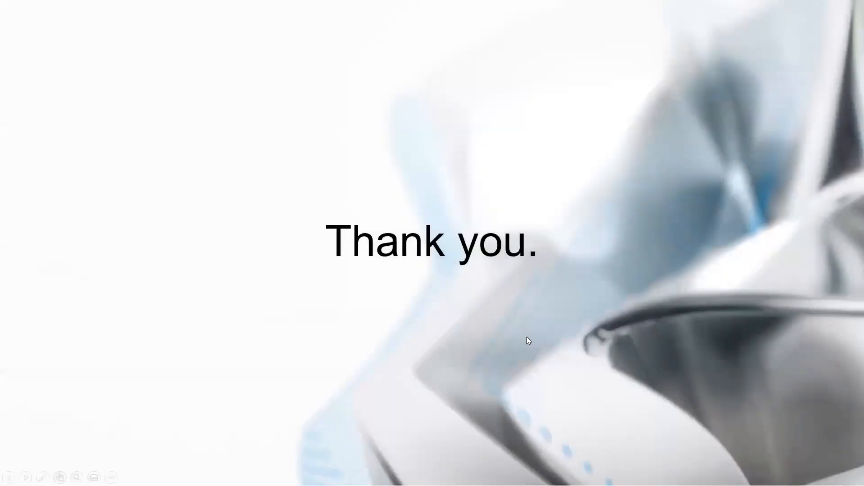